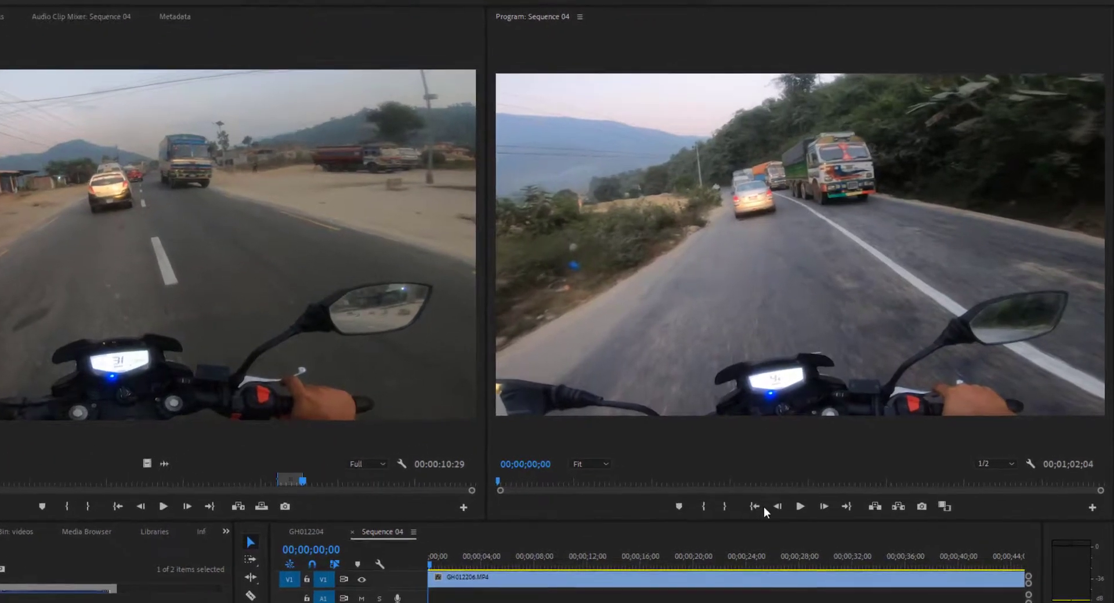
Play the opening seconds of Sequence 04 to preview the two picture-in-picture overlays on the road footage
left_click(799, 511)
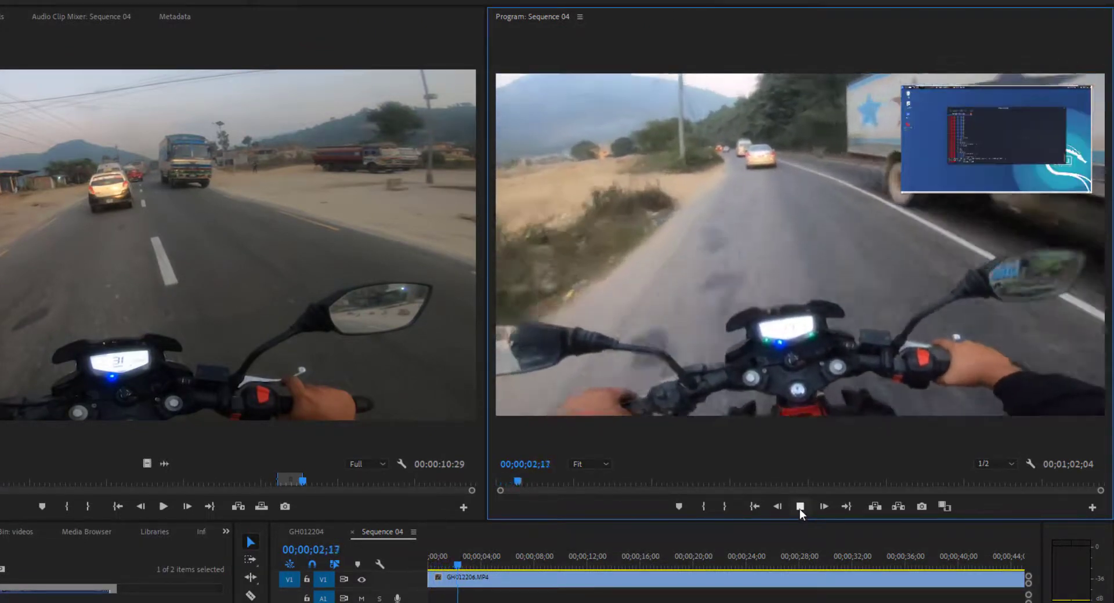
left_click(800, 509)
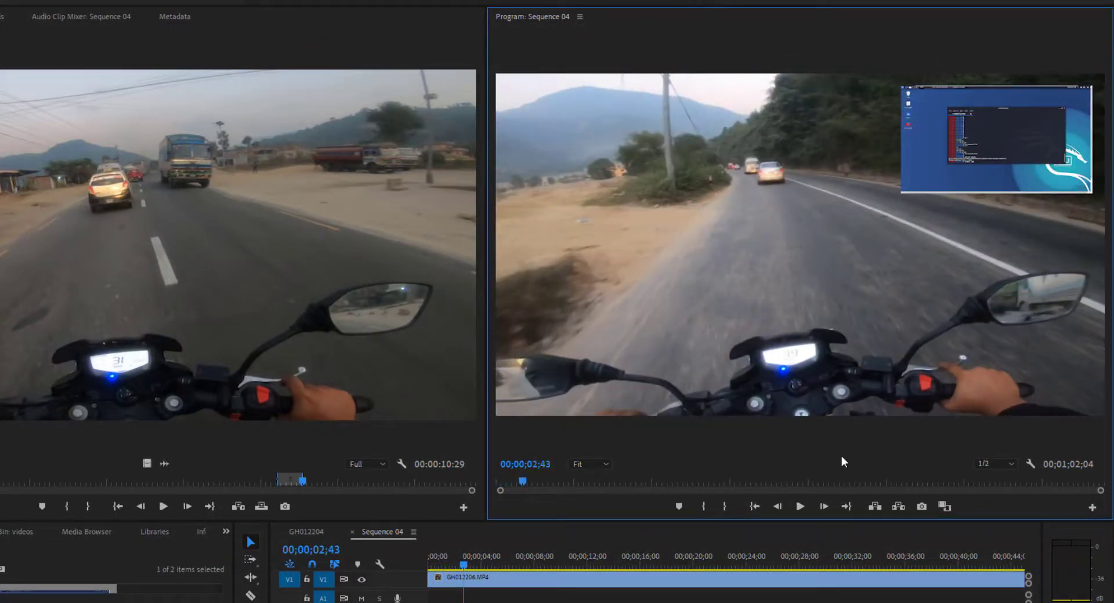
left_click(800, 505)
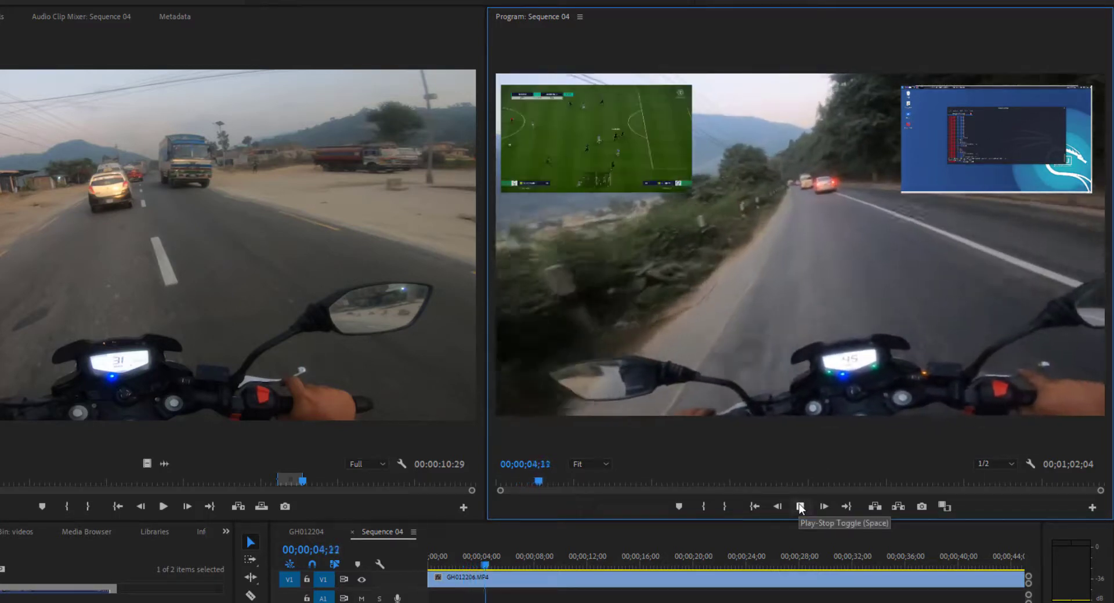
left_click(800, 507)
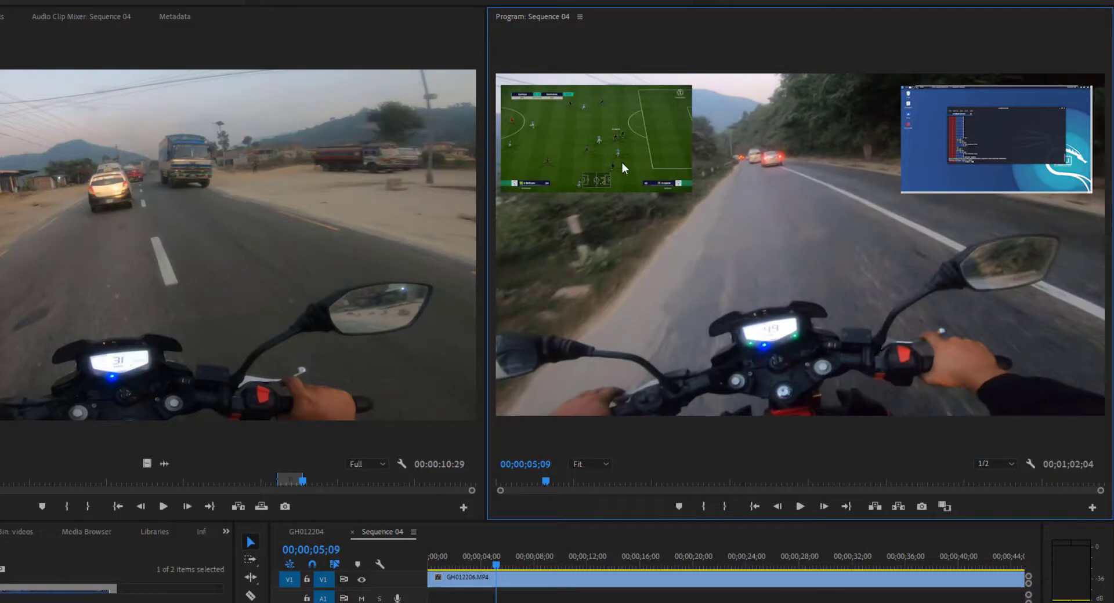
left_click(800, 508)
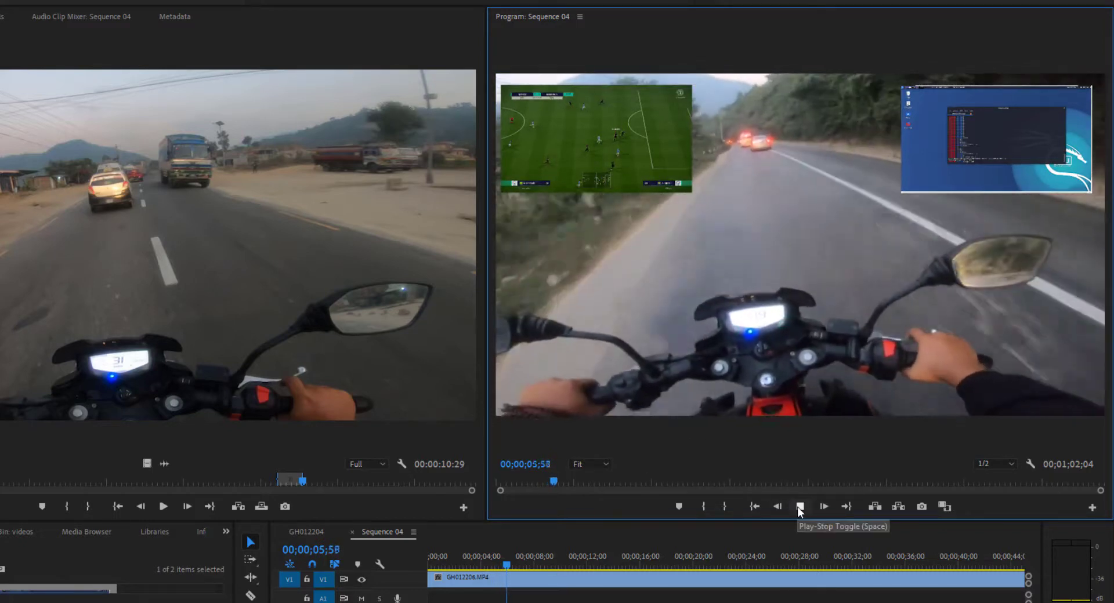
left_click(800, 508)
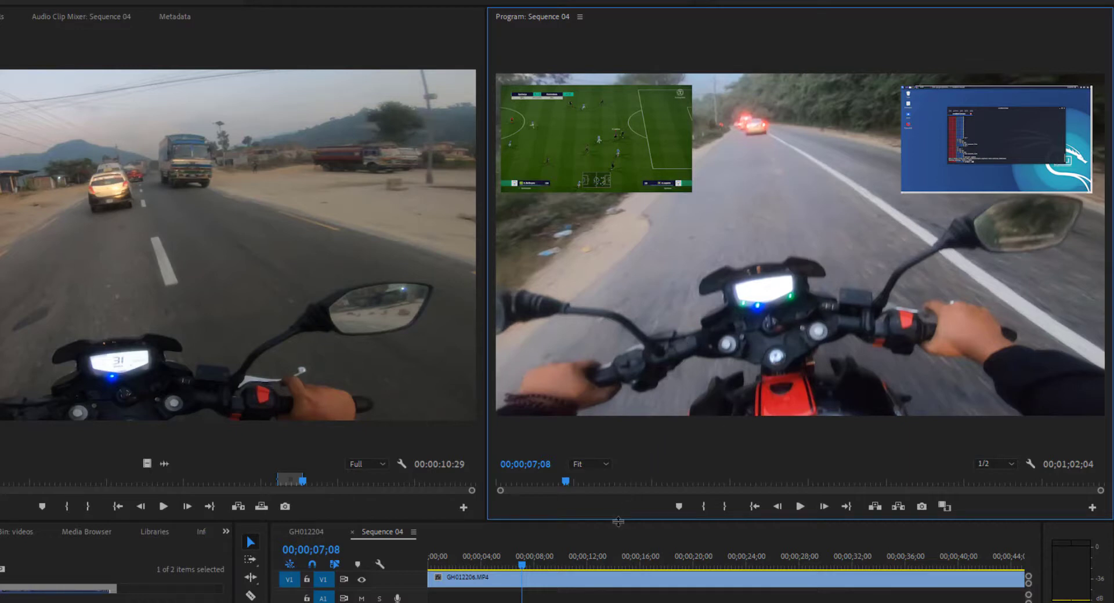
Switch to the GH012204 sequence and enlarge the timeline area so all its tracks are visible
left_click(313, 534)
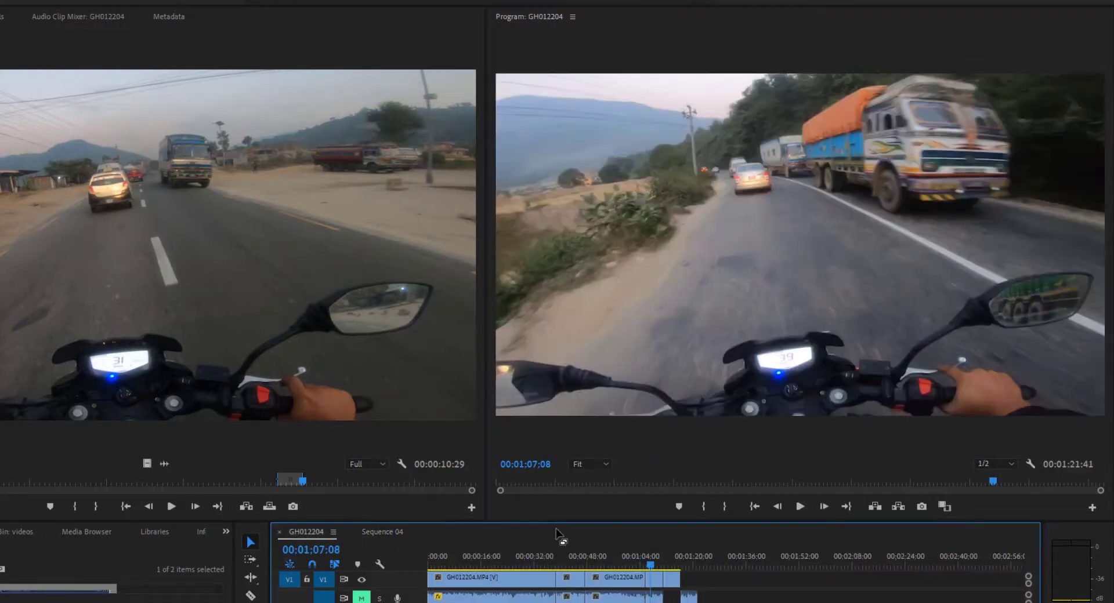
left_click_drag(561, 521, 593, 362)
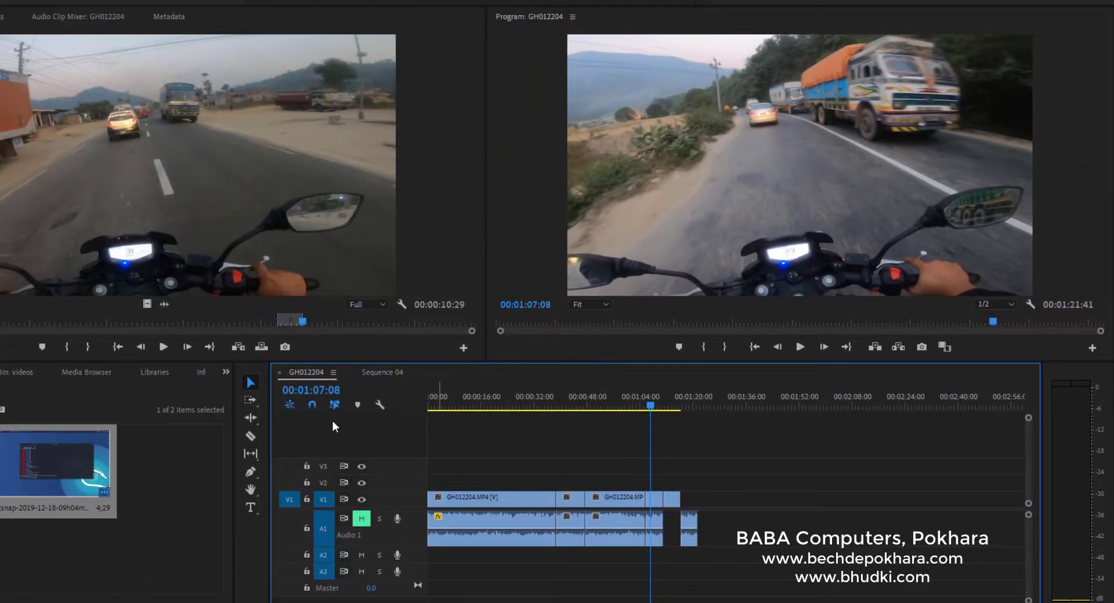
Delete the leftover video and audio segments at the end of the GH012204 sequence
left_click(206, 487)
left_click_drag(703, 481, 651, 563)
key("Delete")
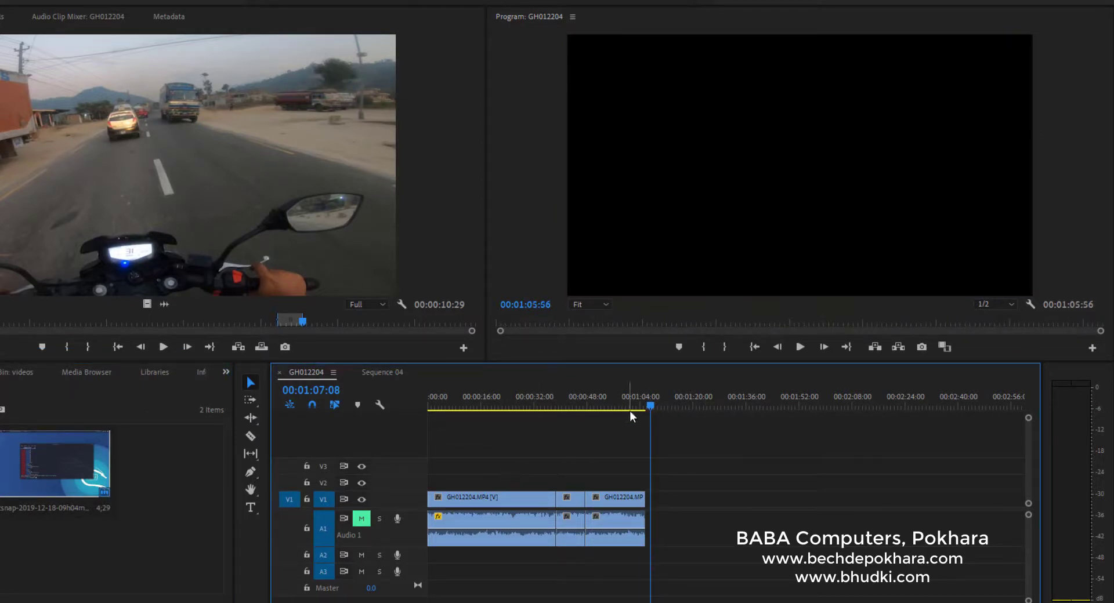
Return the playhead to 00:00:00:36 near the sequence start and magnify the timeline's time scale
left_click_drag(649, 408, 430, 409)
left_click(453, 500)
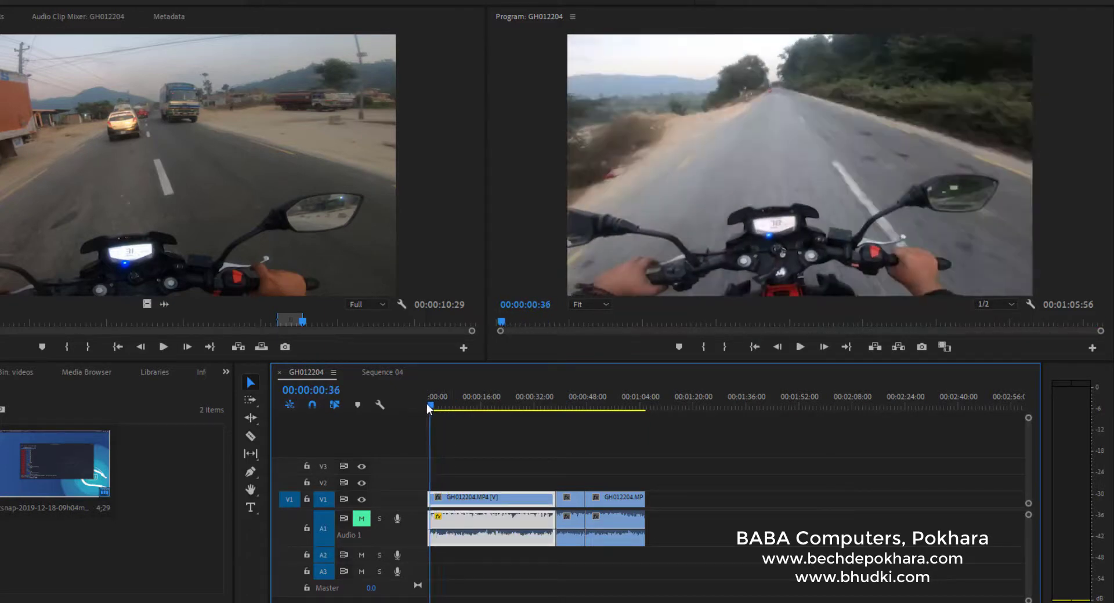
left_click(458, 444)
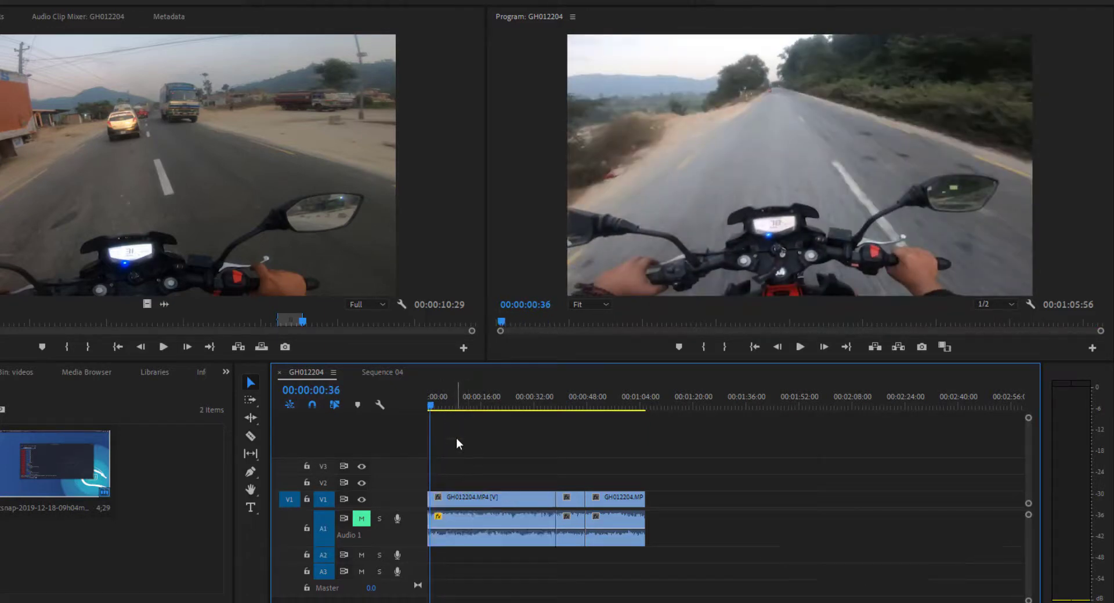
key("equal")
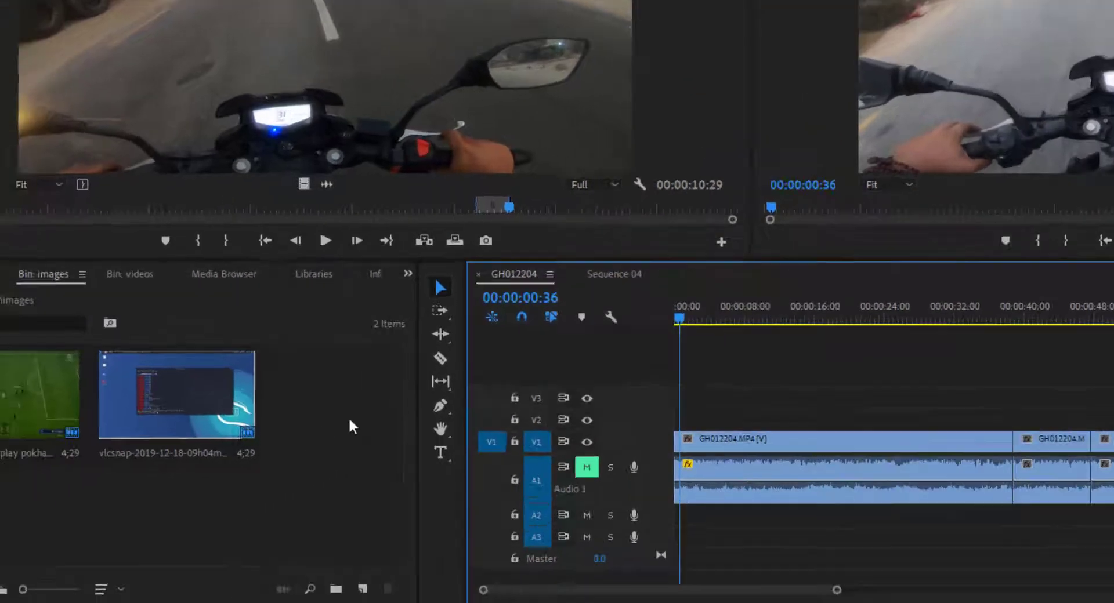
Go up from the images bin to the top level of the lesson7 project and show its contents as a list
left_click(142, 475)
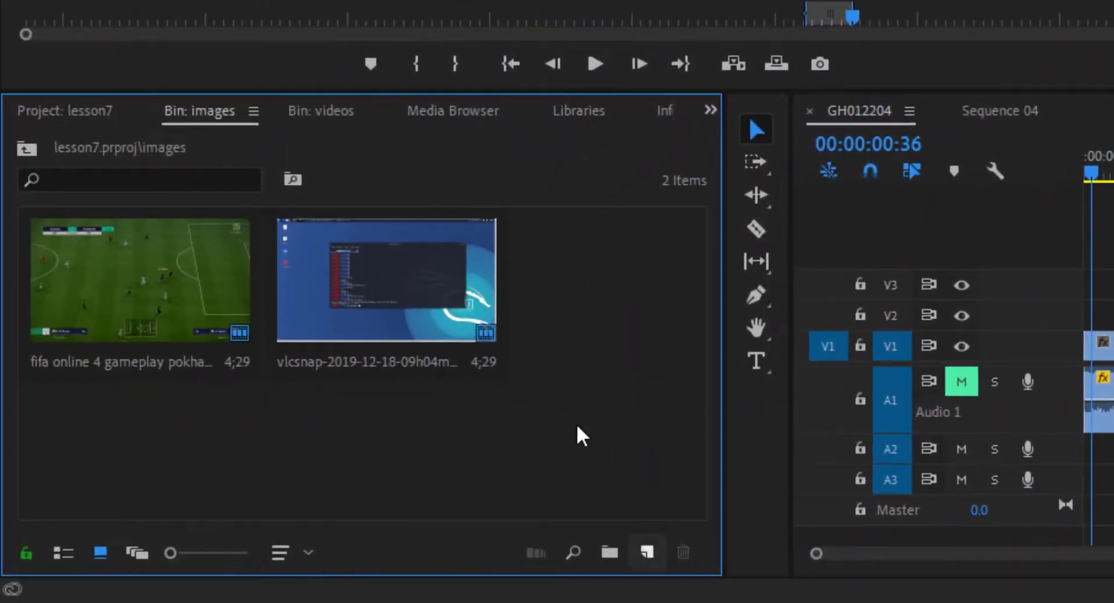
left_click(61, 557)
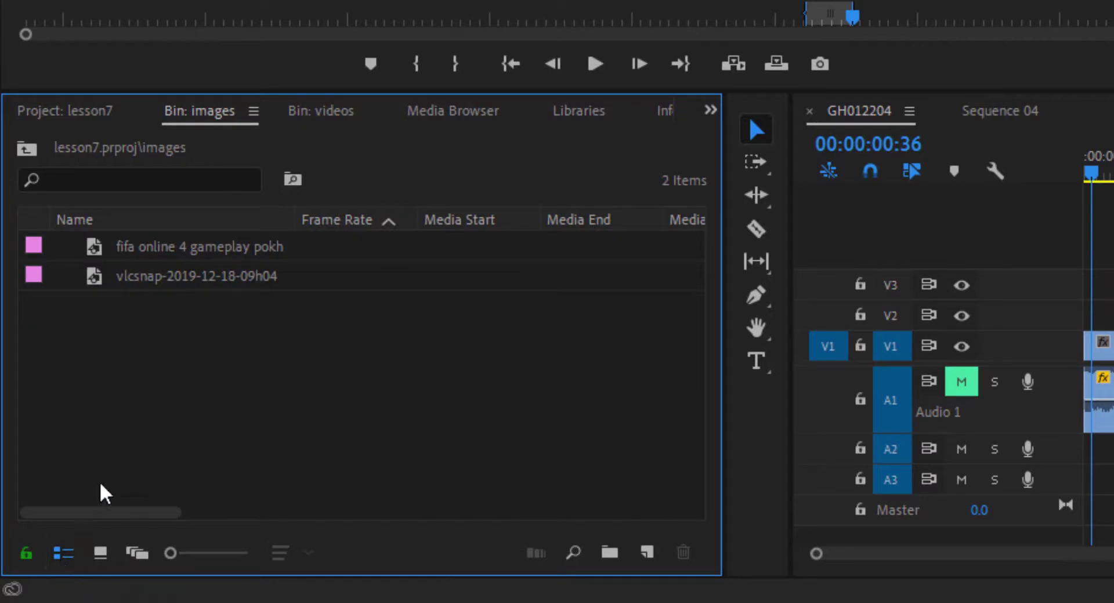
left_click(27, 155)
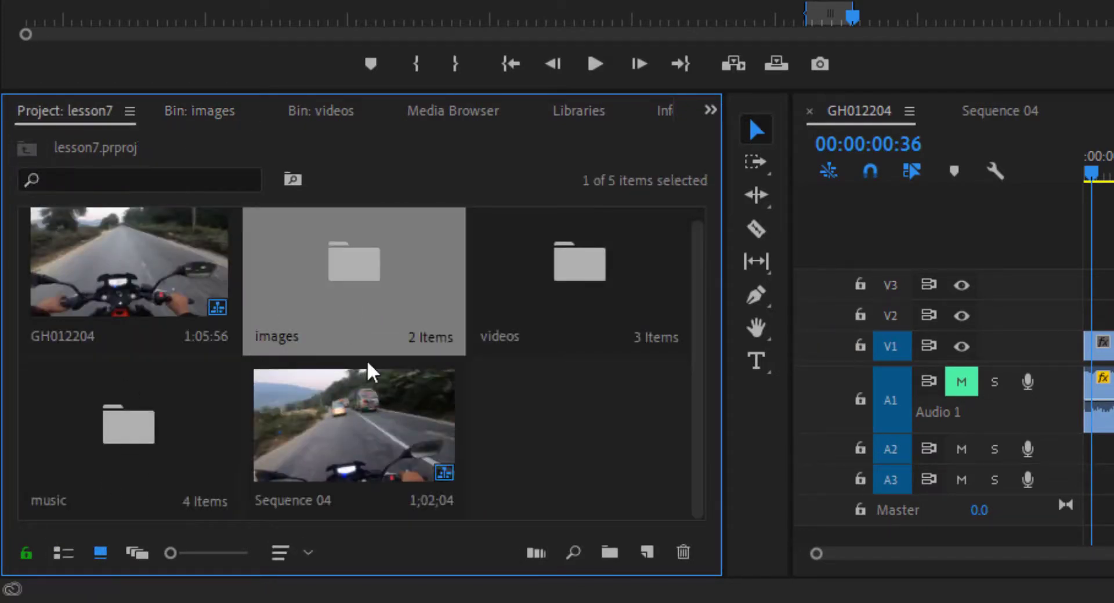
left_click(63, 553)
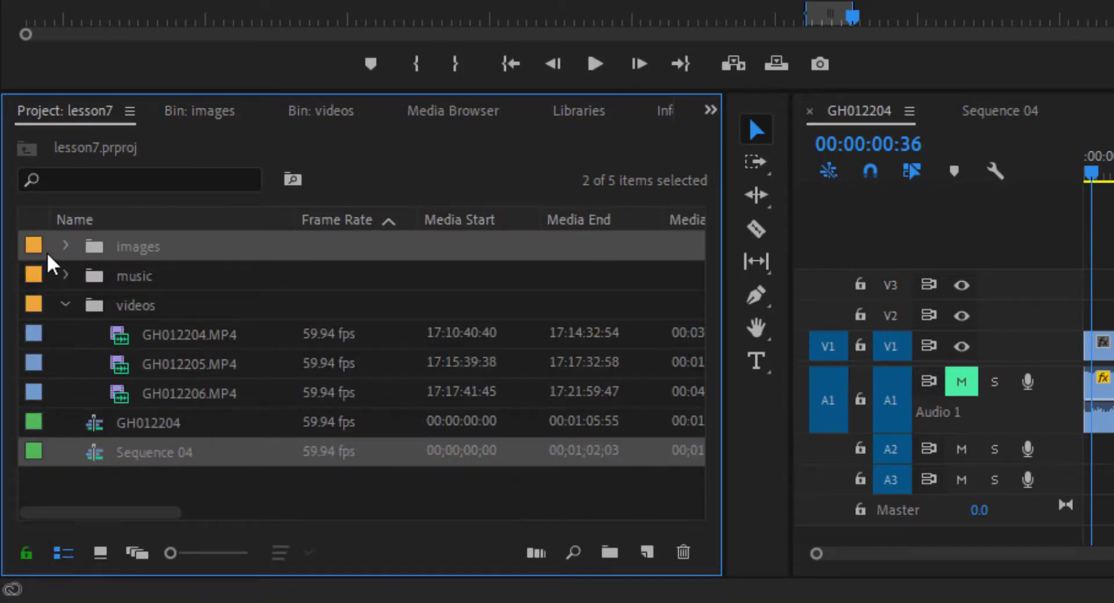
Collapse the videos bin, expand the images bin and select the fifa online 4 gameplay image
left_click(67, 304)
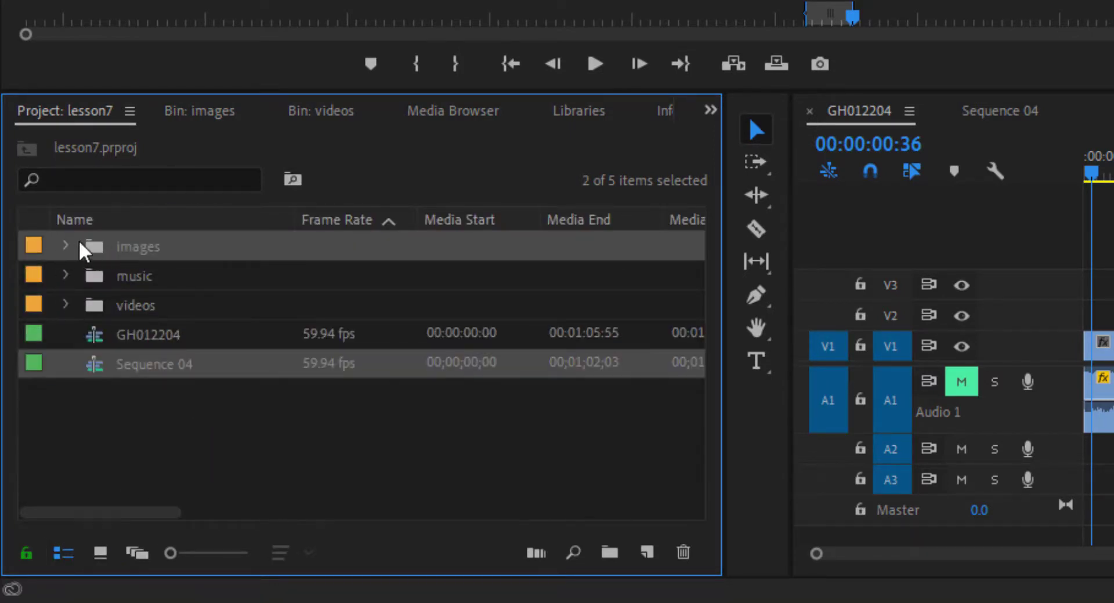
left_click(66, 246)
left_click(223, 299)
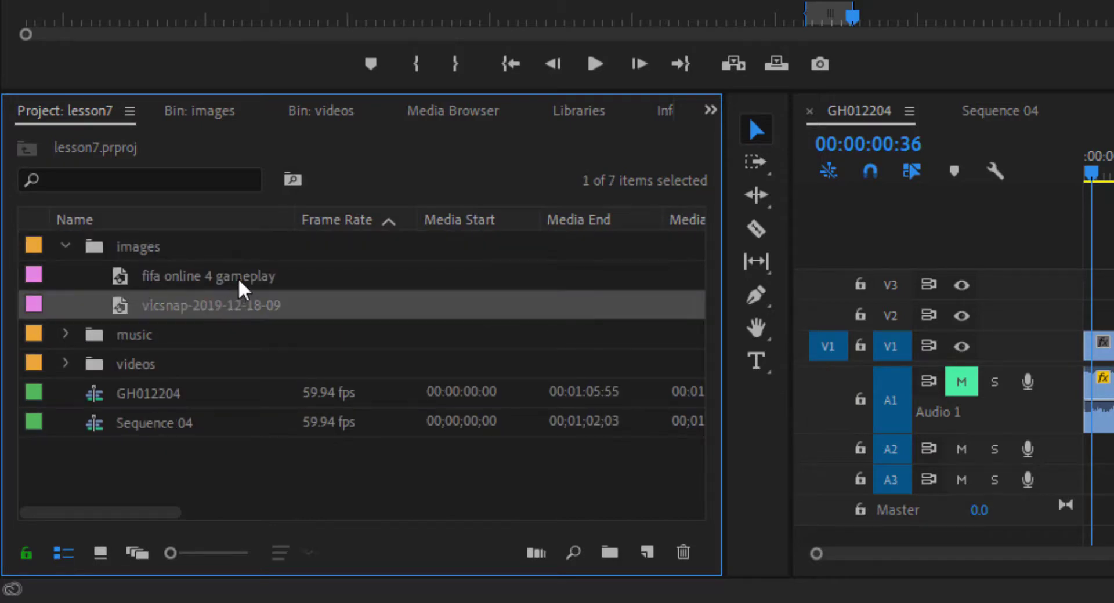
left_click(238, 281)
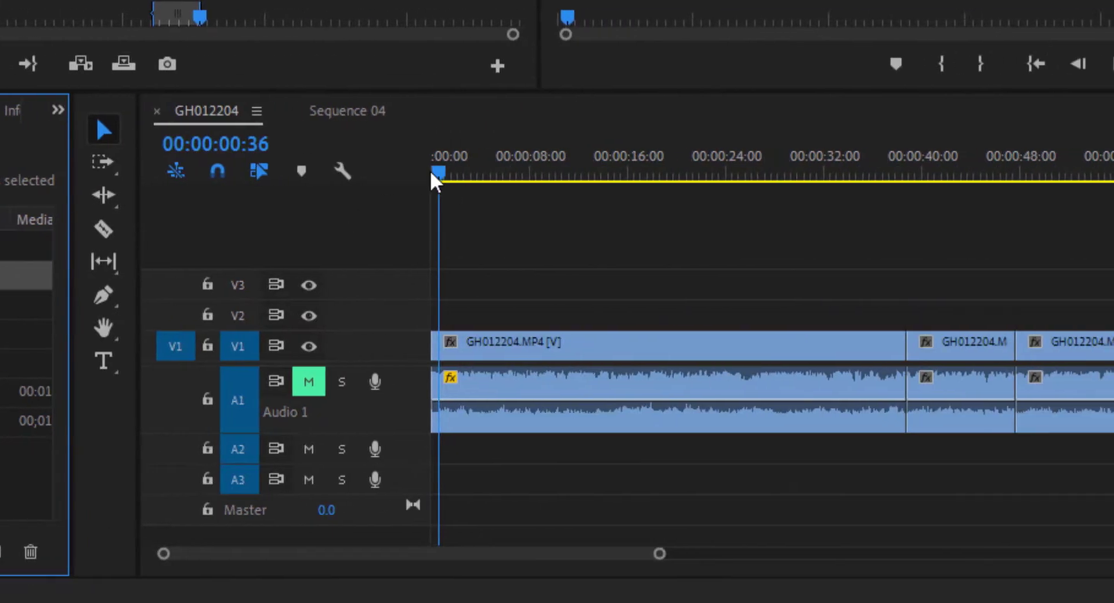
Place the fifa online 4 gameplay image on track V2 at 00:00:01:54, above the road footage
left_click_drag(440, 169, 455, 170)
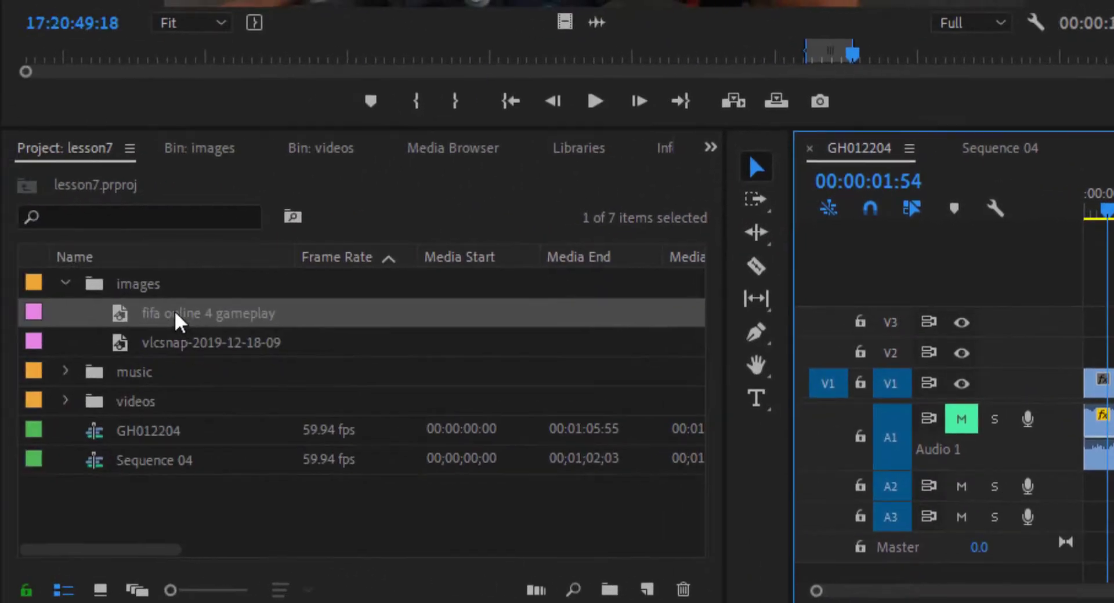
left_click_drag(179, 321, 1100, 350)
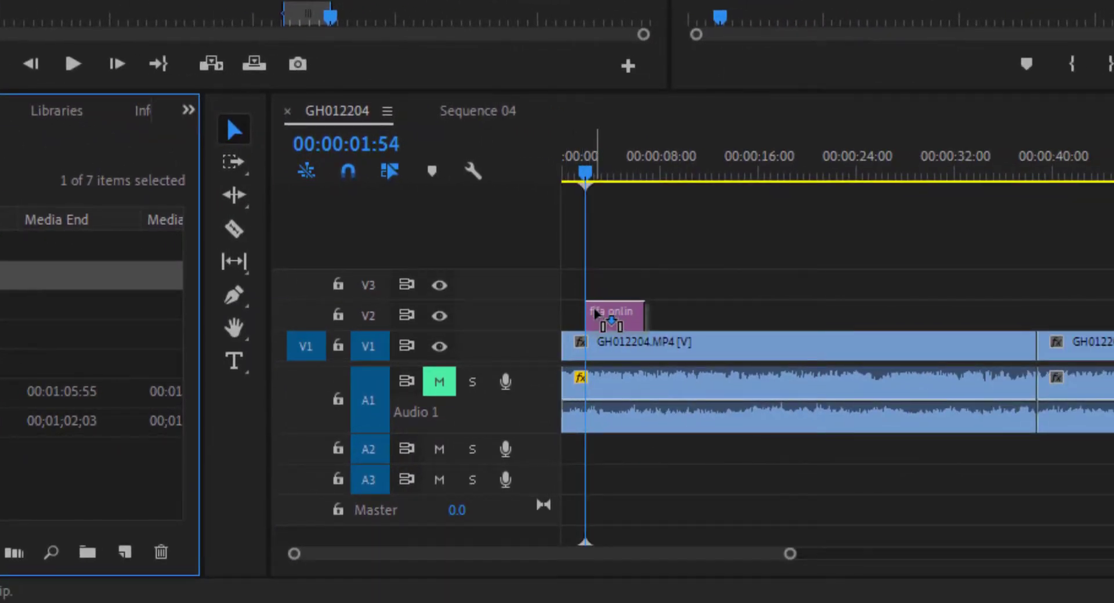
left_click_drag(595, 314, 607, 323)
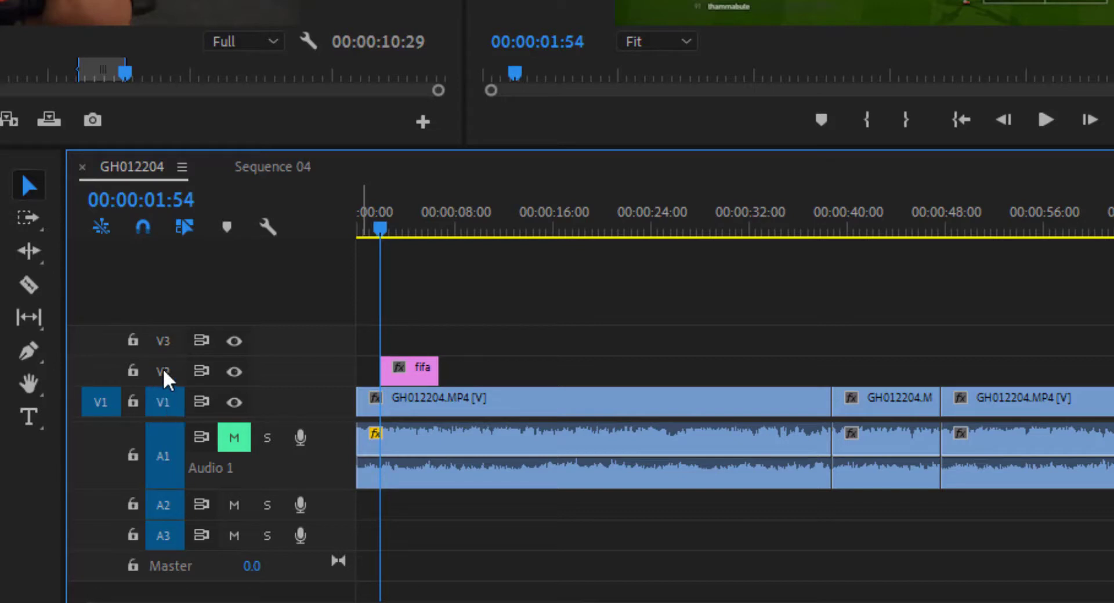
Extend the fifa image clip on V2 so it ends at about 14 seconds
left_click(406, 375)
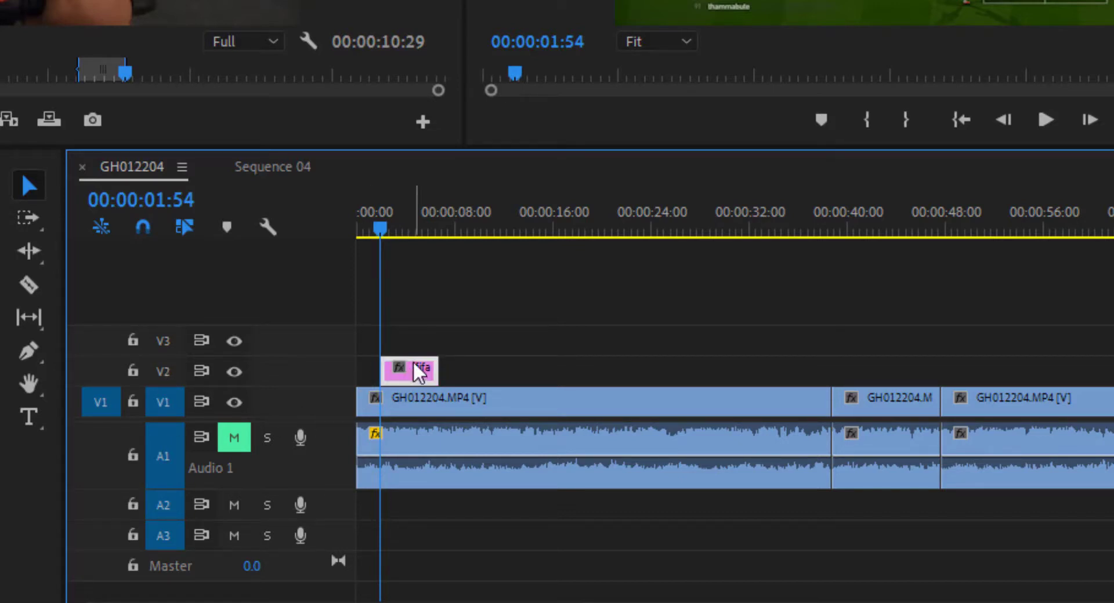
left_click(419, 408)
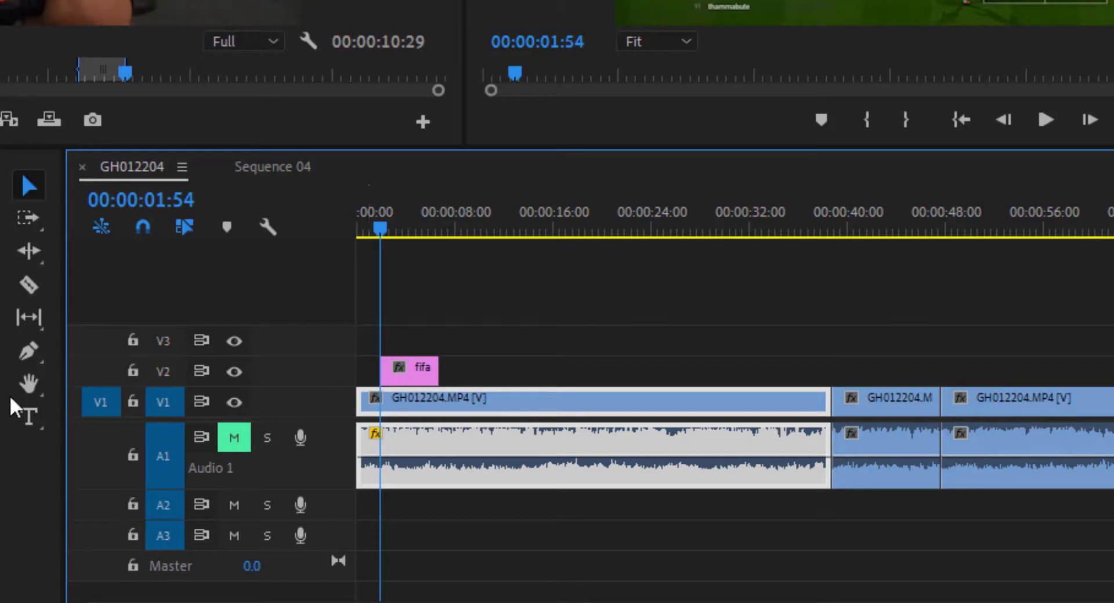
left_click_drag(438, 368, 527, 365)
left_click(502, 366)
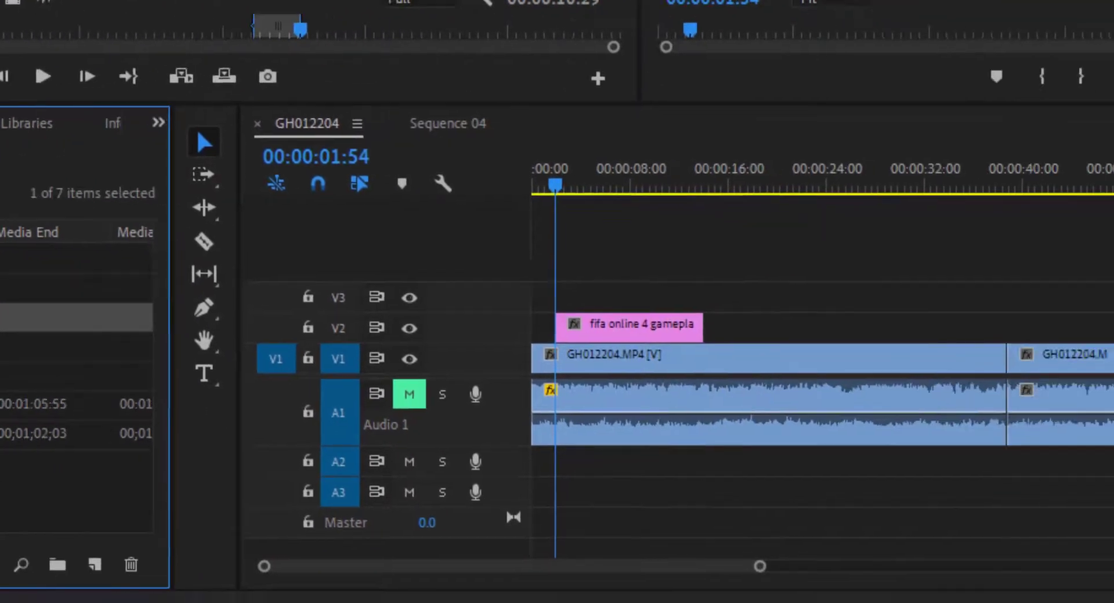
Place the vlcsnap image on track V3 at about 4 seconds and extend it to end level with the fifa clip
left_click_drag(193, 347, 1100, 336)
left_click_drag(372, 291, 383, 293)
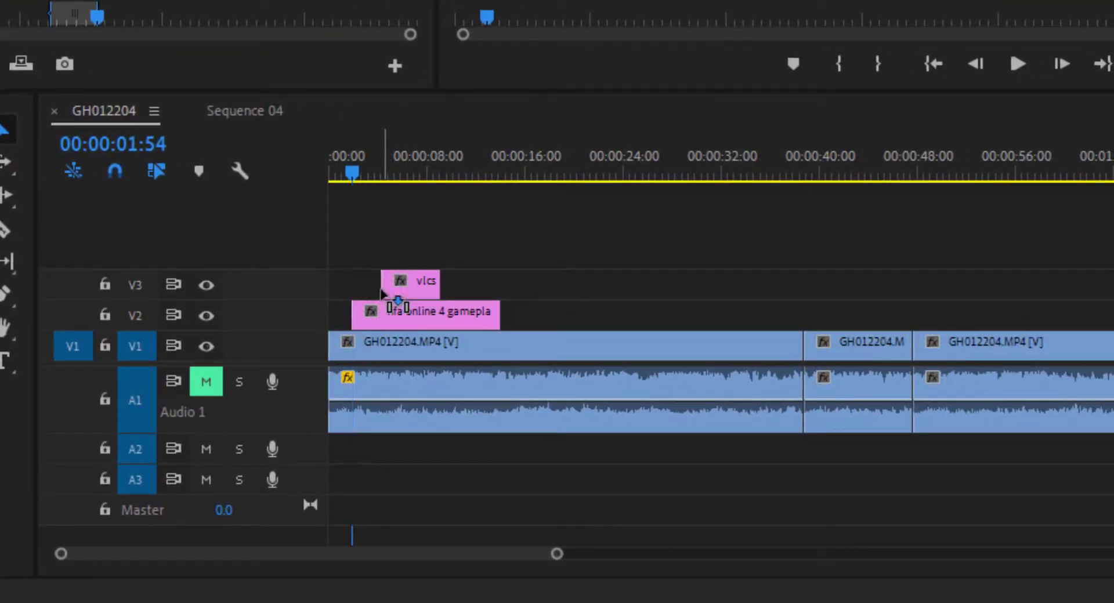
left_click_drag(351, 172, 391, 174)
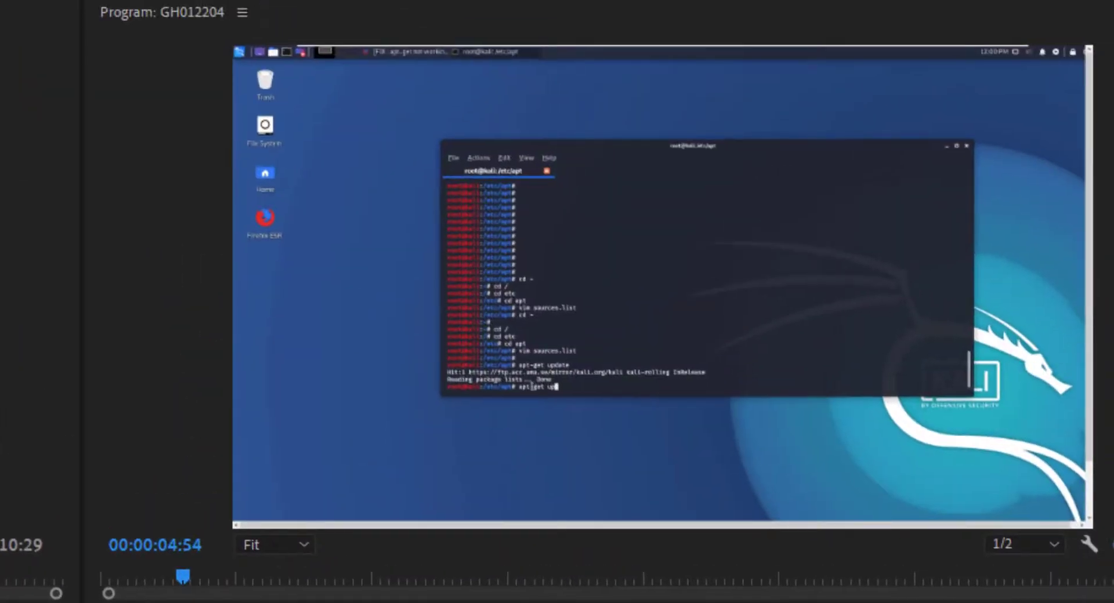
Scrub between the fifa and vlcsnap clips to examine how each overlay covers the footage in the Program monitor
left_click_drag(183, 576, 194, 576)
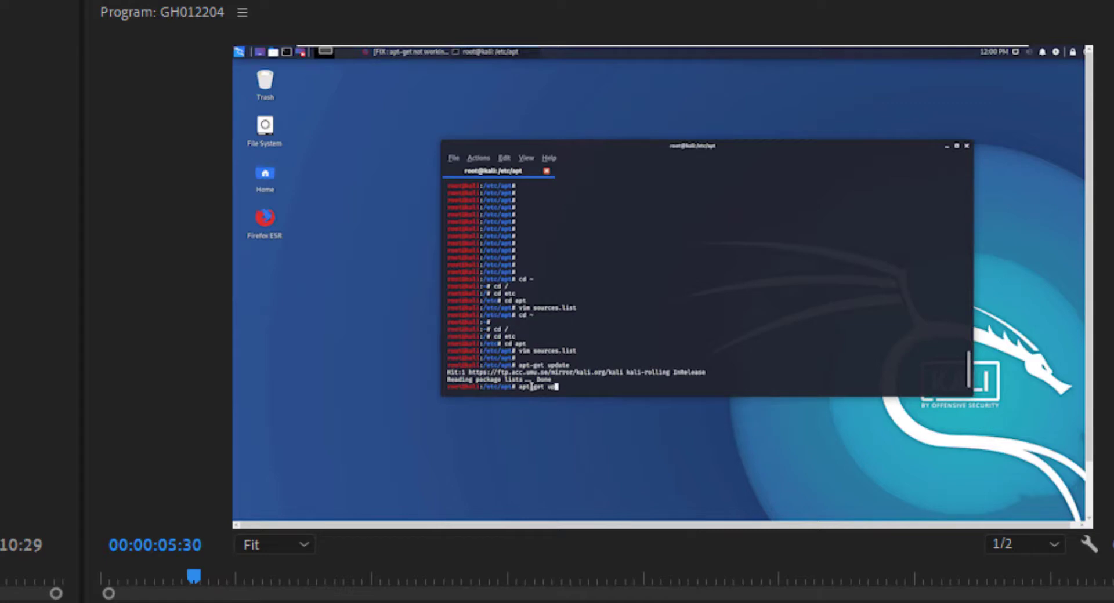
left_click_drag(205, 470, 168, 470)
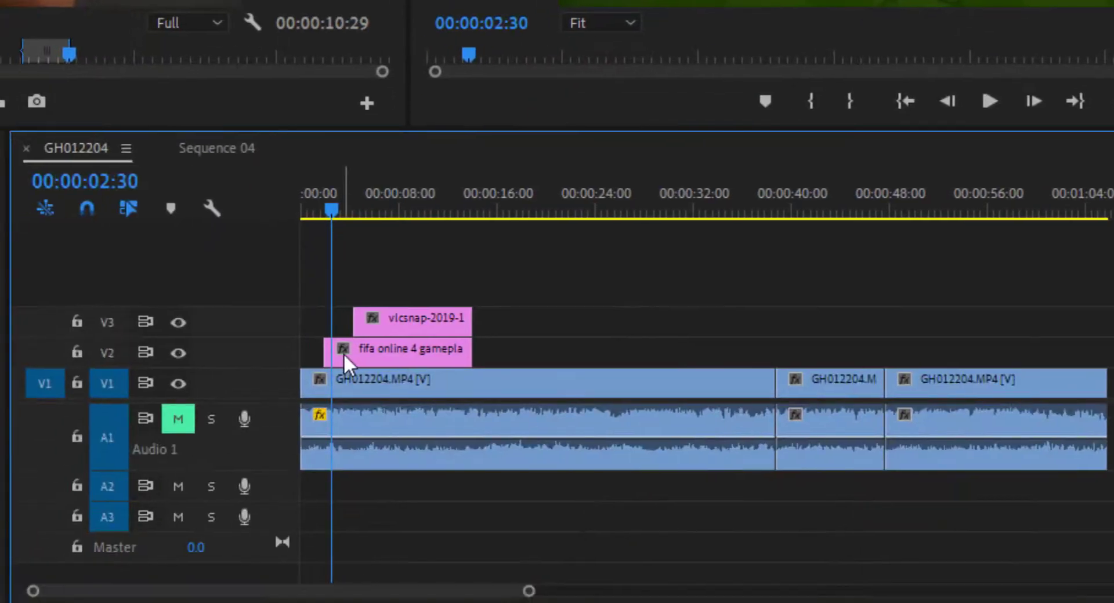
left_click(343, 353)
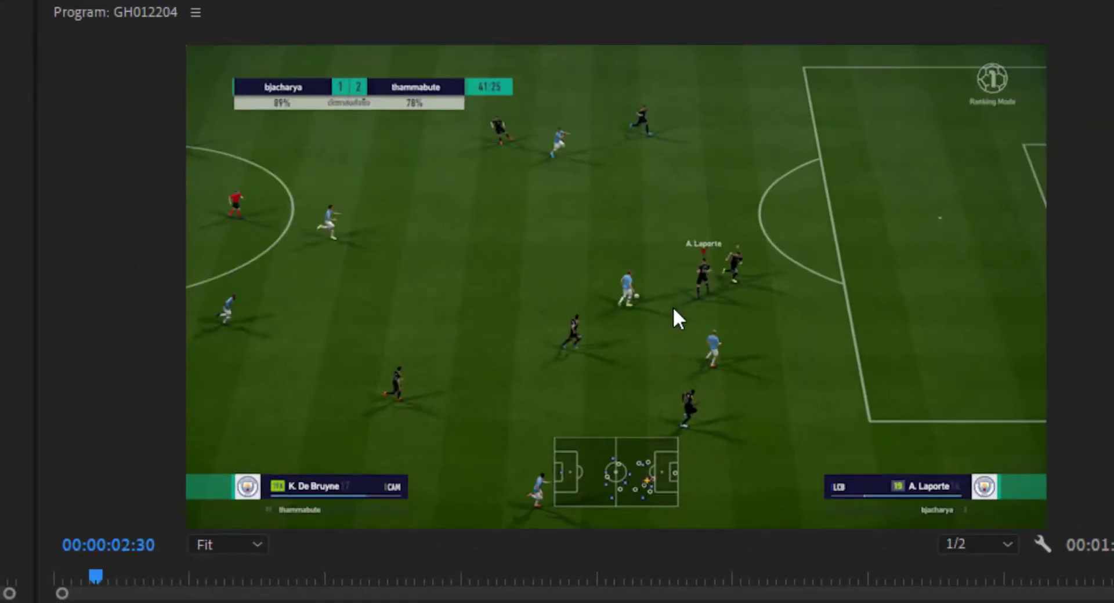
left_click(673, 310)
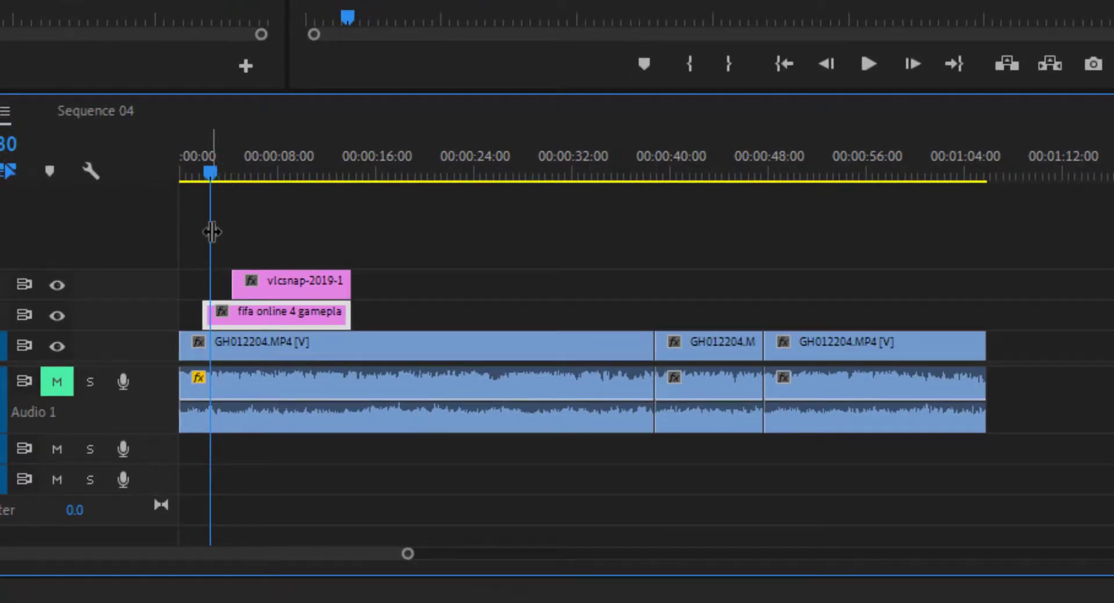
left_click(266, 286)
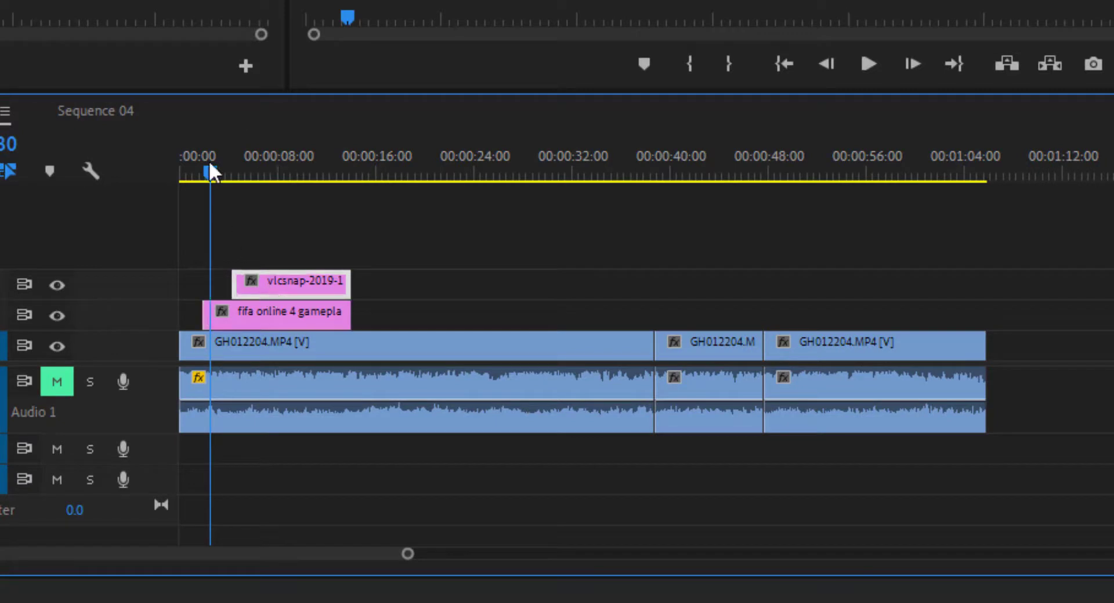
left_click_drag(210, 169, 256, 278)
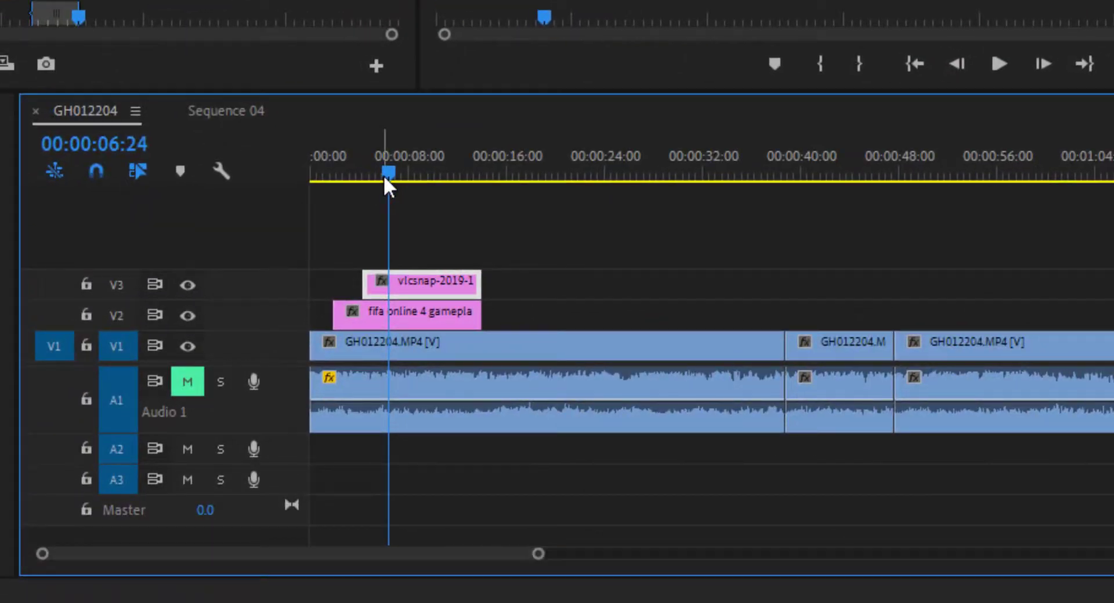
left_click_drag(384, 175, 336, 183)
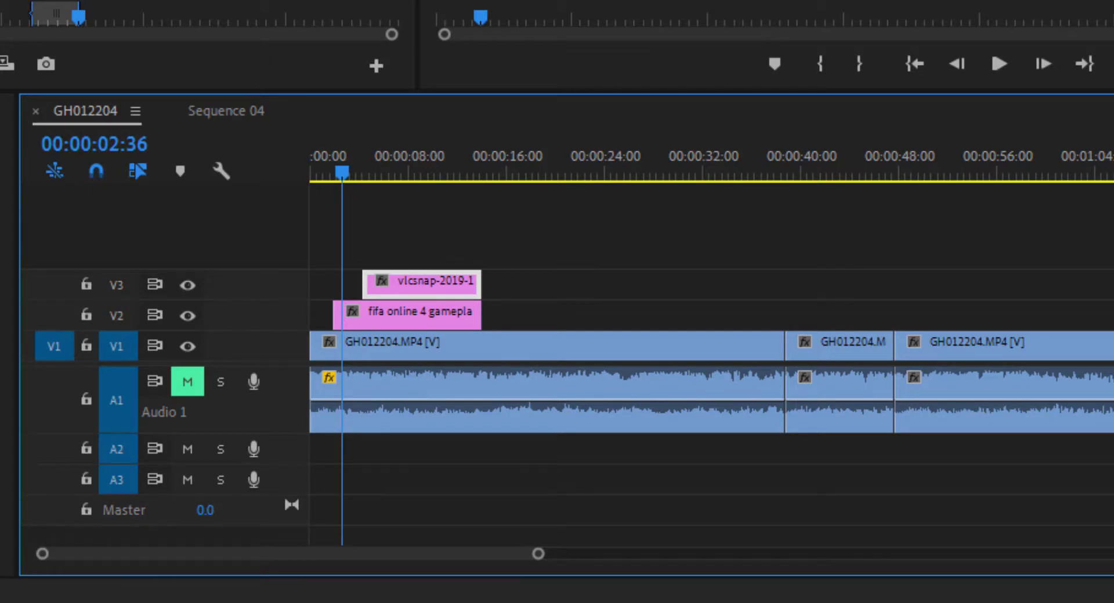
Shrink the fifa image to about 31% scale and move it to the upper-right corner of the video frame
left_click(368, 327)
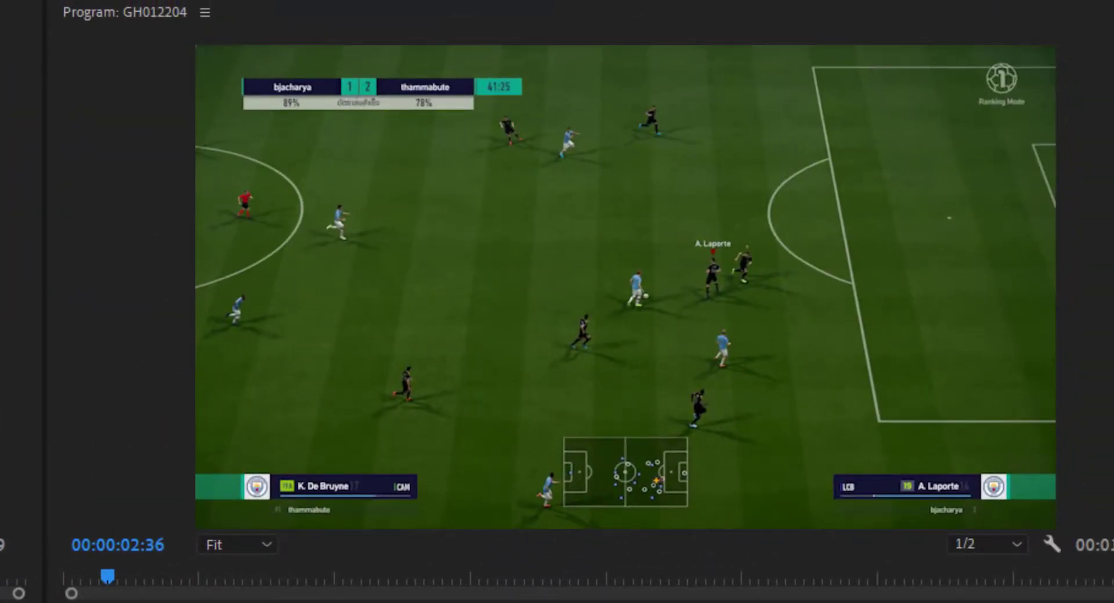
left_click(544, 309)
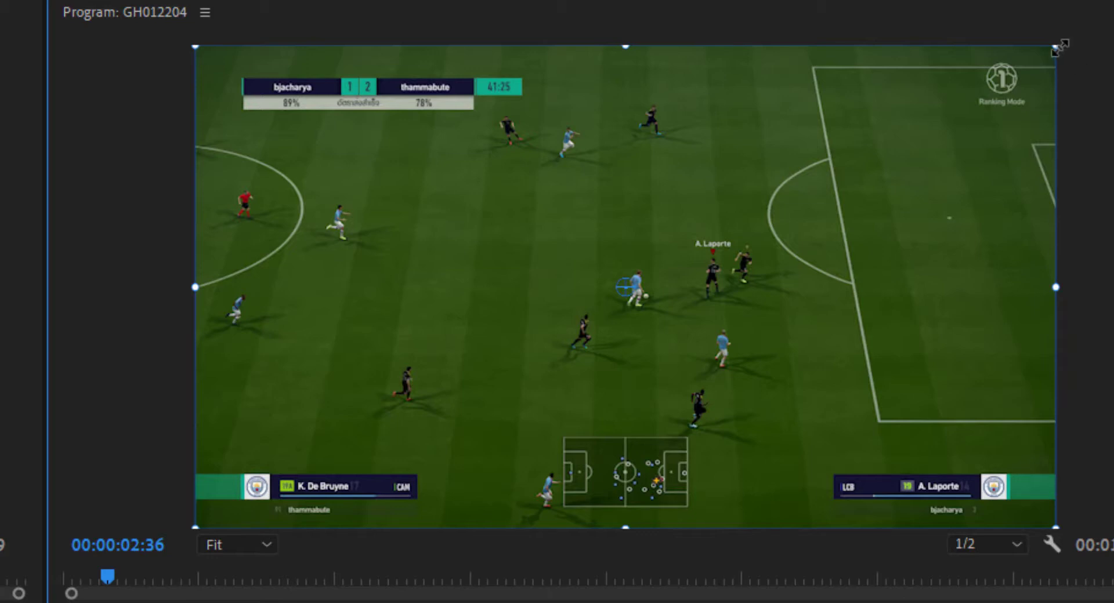
left_click_drag(1059, 48, 843, 224)
left_click_drag(822, 162, 949, 107)
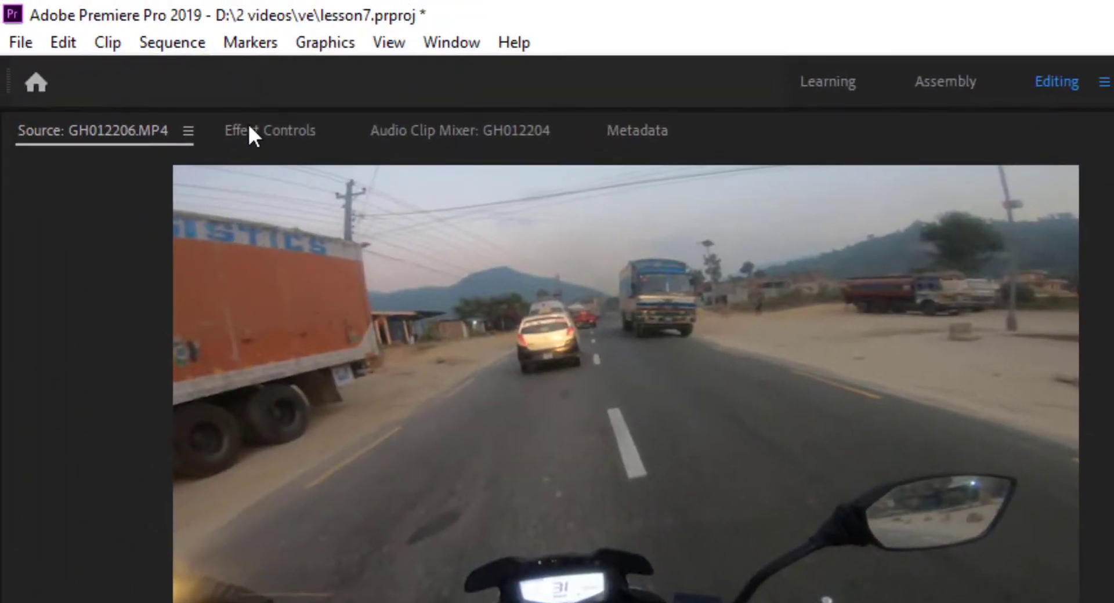
Set the vlcsnap image's Motion scale to 40 with uniform scaling kept on
left_click(249, 129)
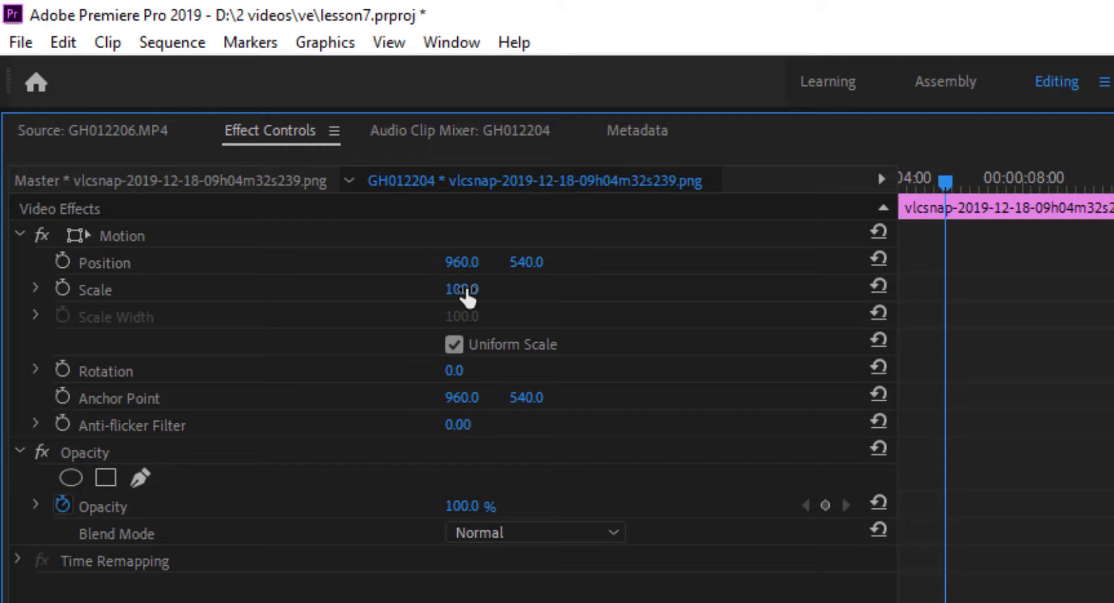
left_click_drag(466, 293, 439, 296)
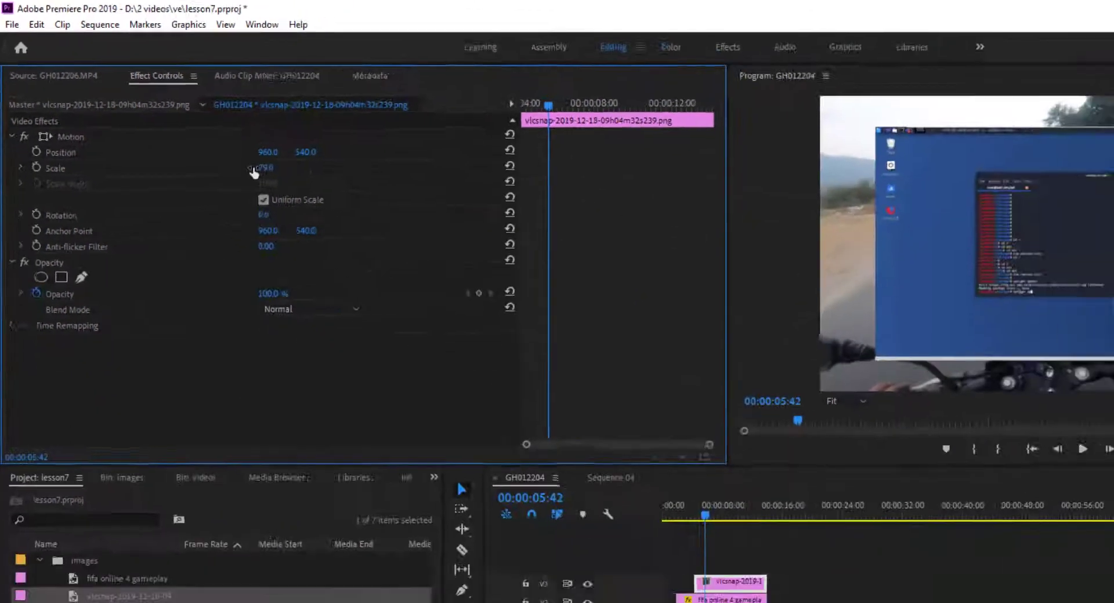
left_click_drag(253, 172, 224, 141)
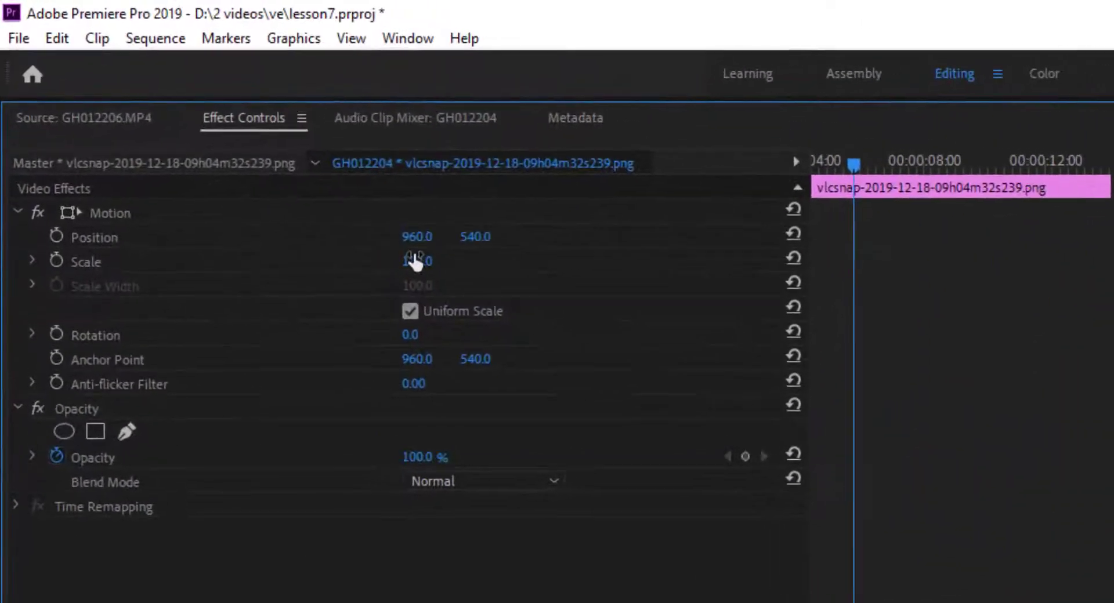
mouse_move(415, 263)
left_mouse_down()
mouse_move(374, 264)
mouse_move(414, 273)
left_mouse_up()
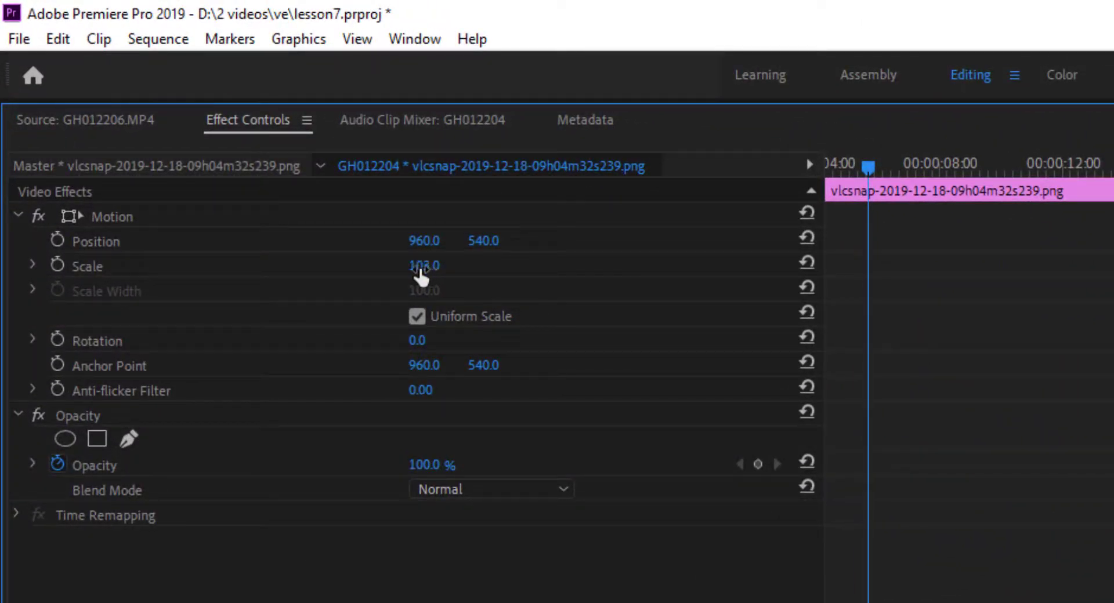
left_click(425, 276)
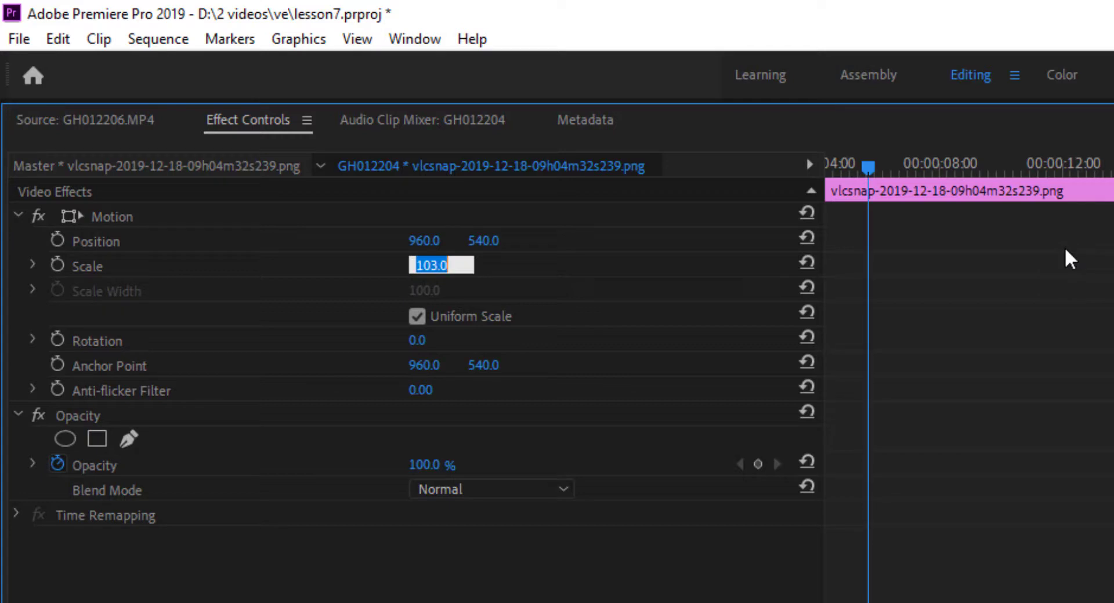
type("40")
key("Return")
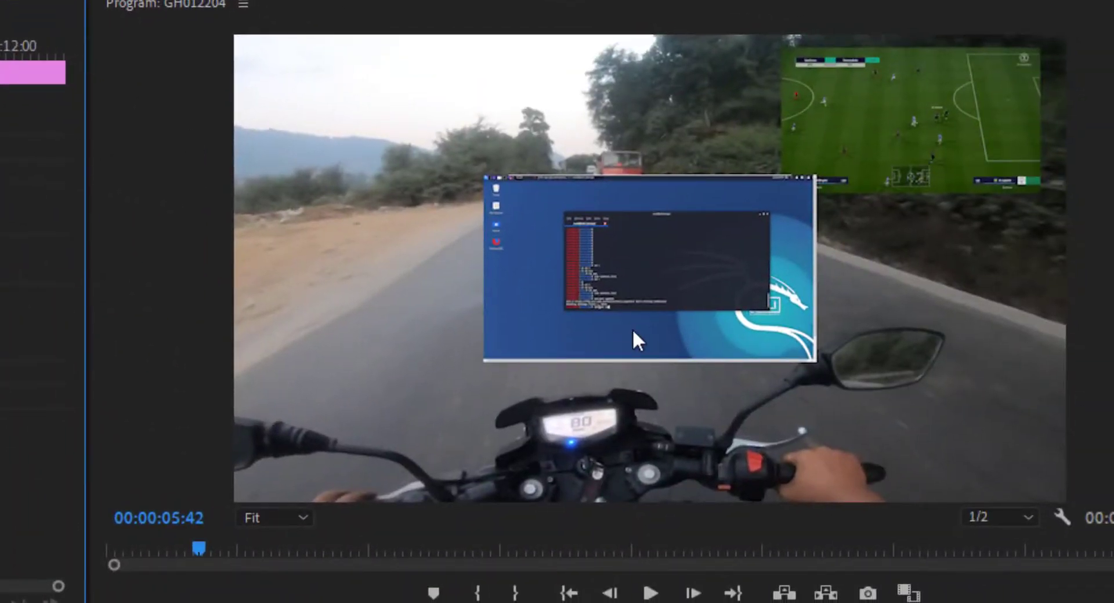
Shrink the vlcsnap image further to about 31% scale and place it in the upper-left corner of the video frame
left_click(549, 284)
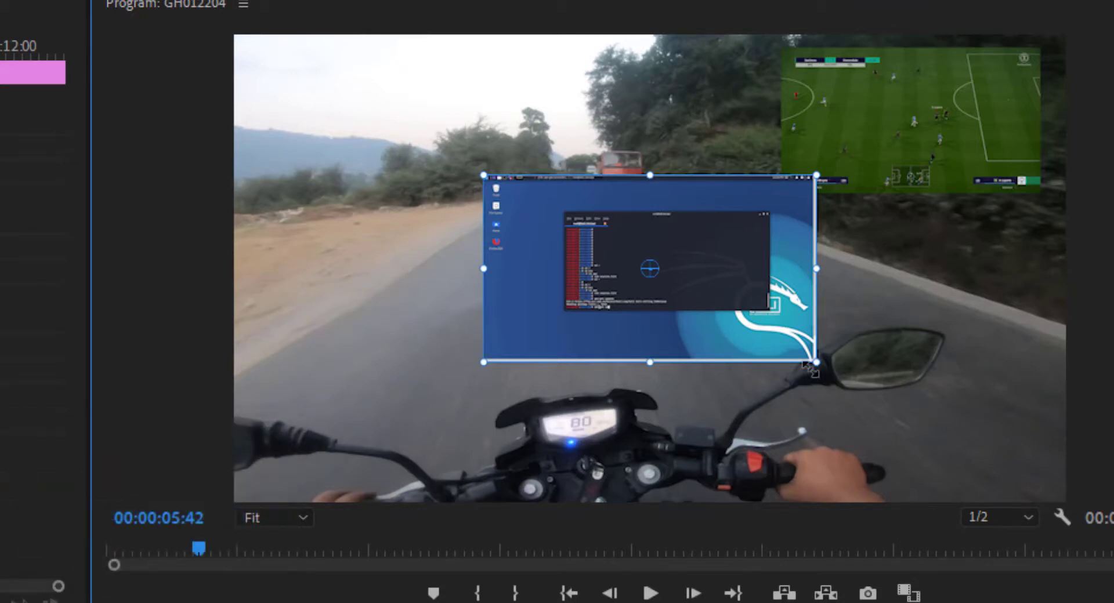
left_click_drag(815, 361, 753, 352)
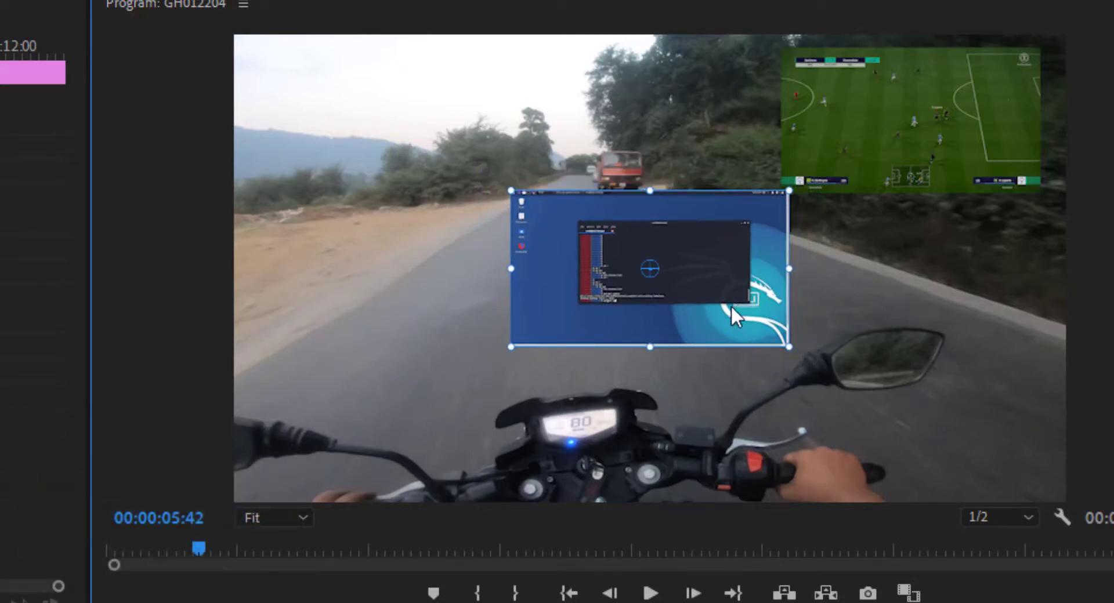
left_click_drag(731, 307, 477, 165)
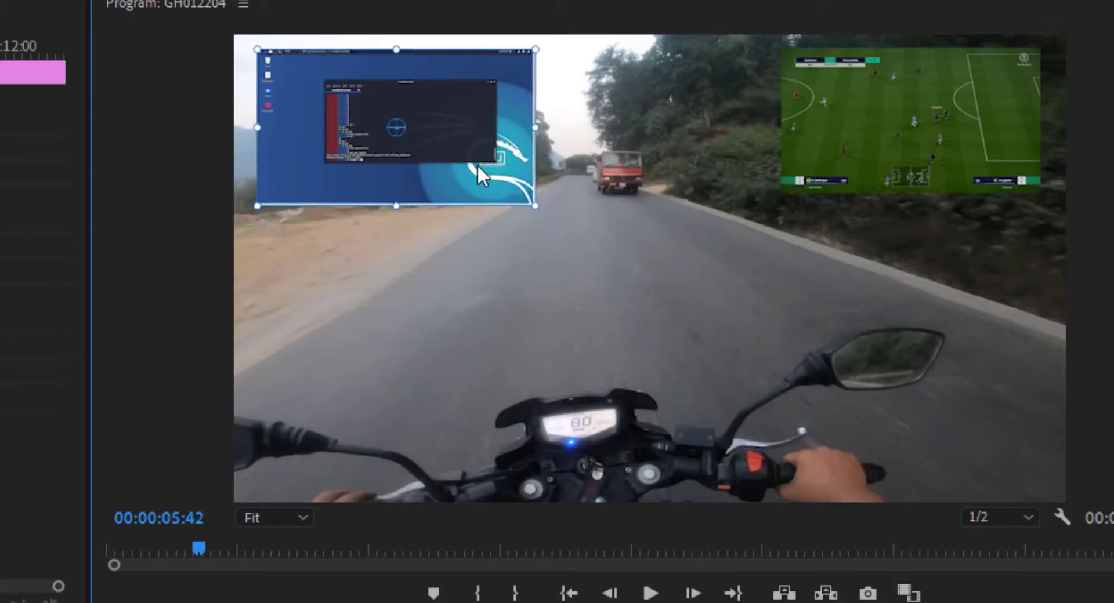
left_click_drag(535, 204, 481, 182)
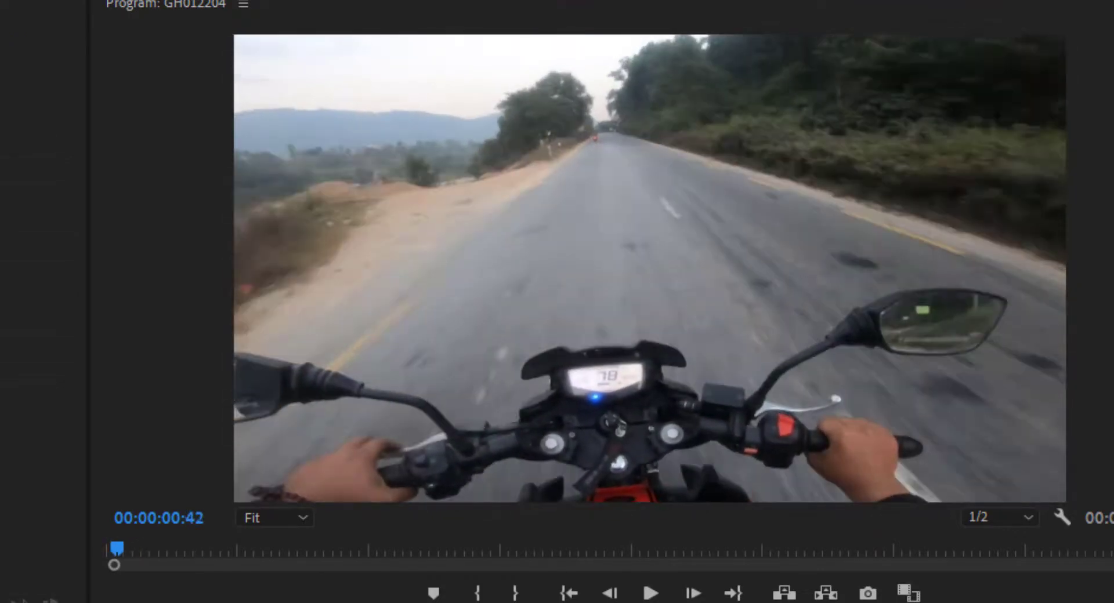
Play the sequence from its start to past 6 seconds to check when each image overlay appears over the road footage
left_click_drag(312, 266, 277, 265)
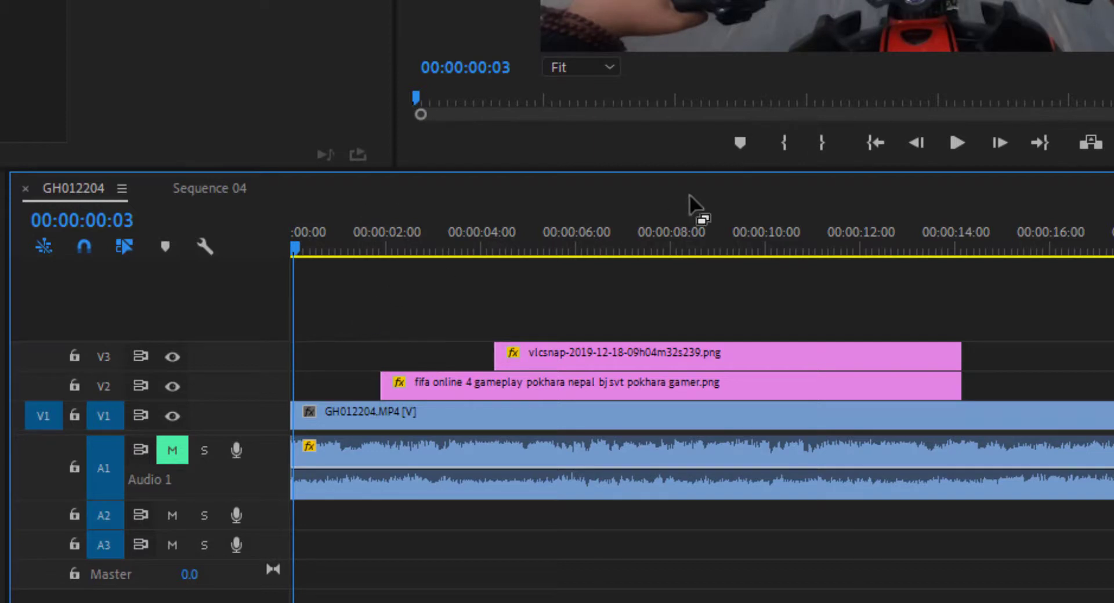
left_click(947, 145)
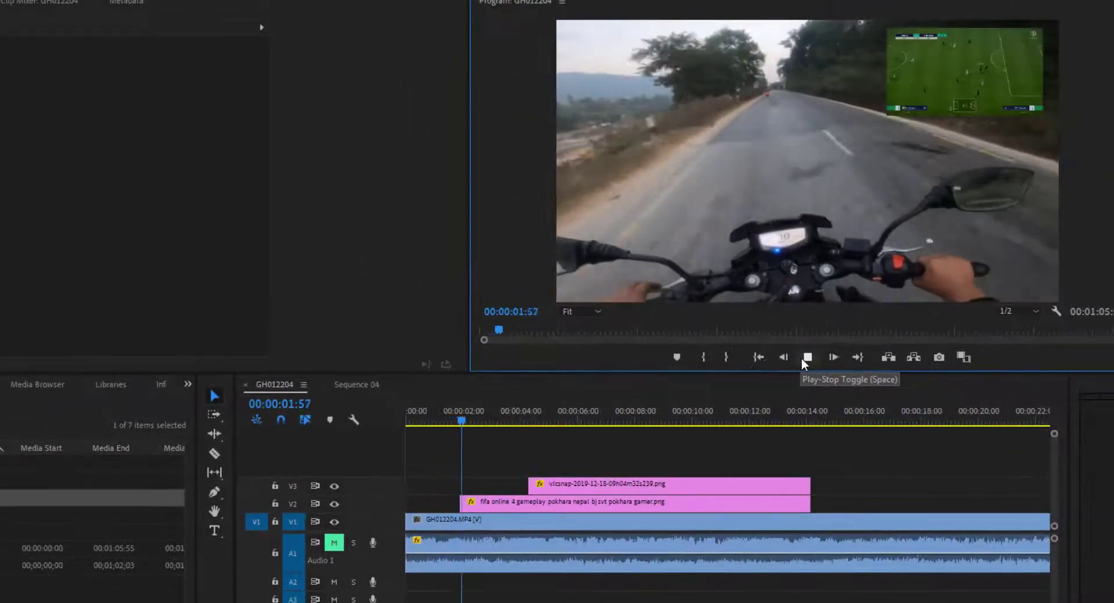
left_click(952, 144)
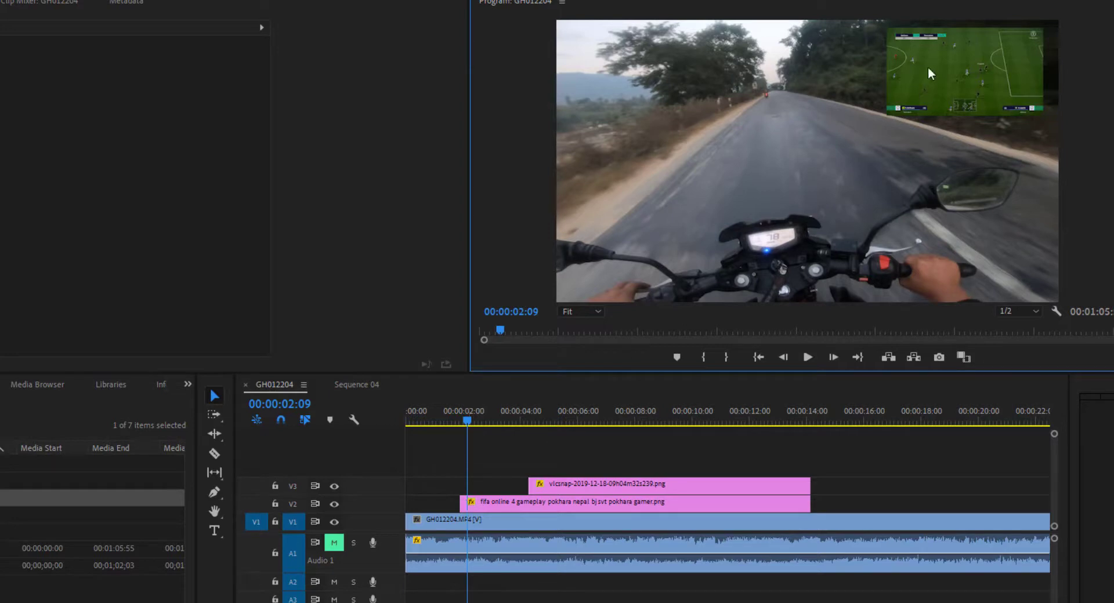
left_click(807, 358)
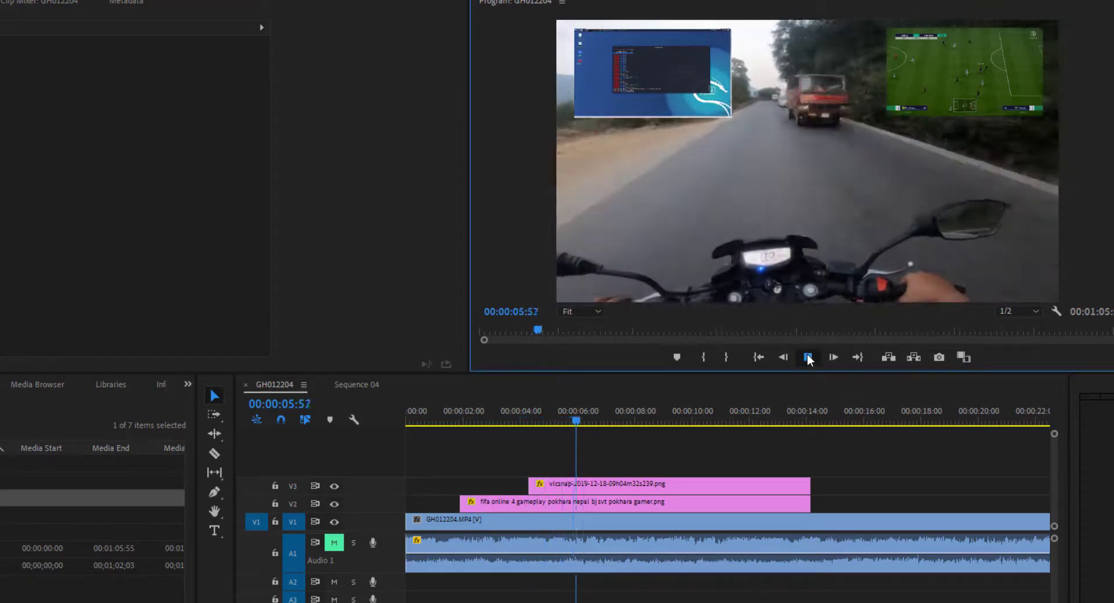
left_click(808, 357)
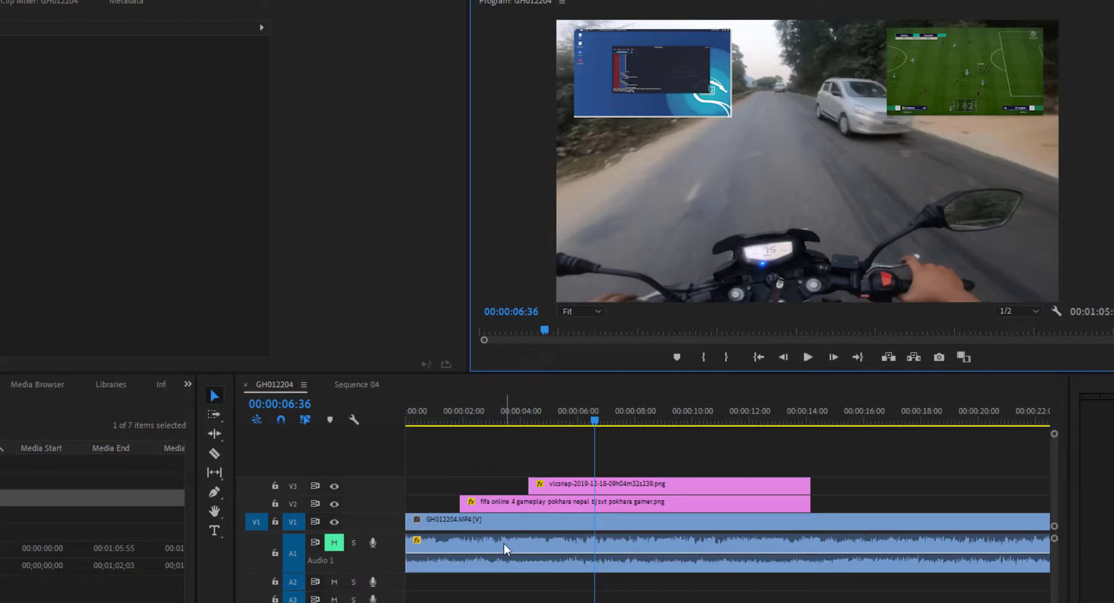
Inspect the Motion settings of the fifa and vlcsnap clips, and scrub to about 12 seconds to check both overlays
left_click(485, 505)
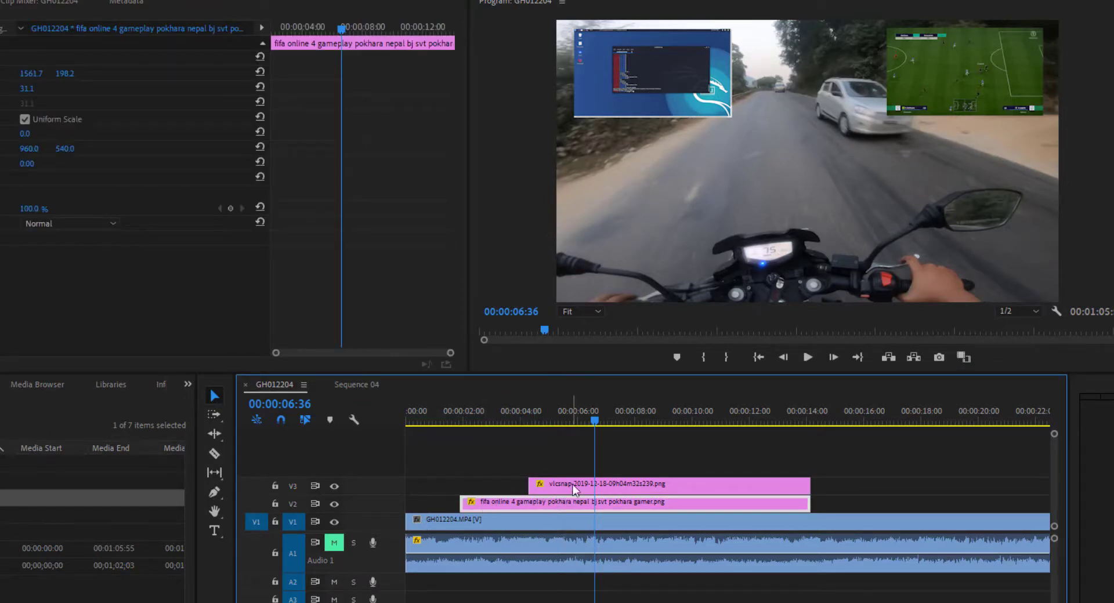
left_click(573, 488)
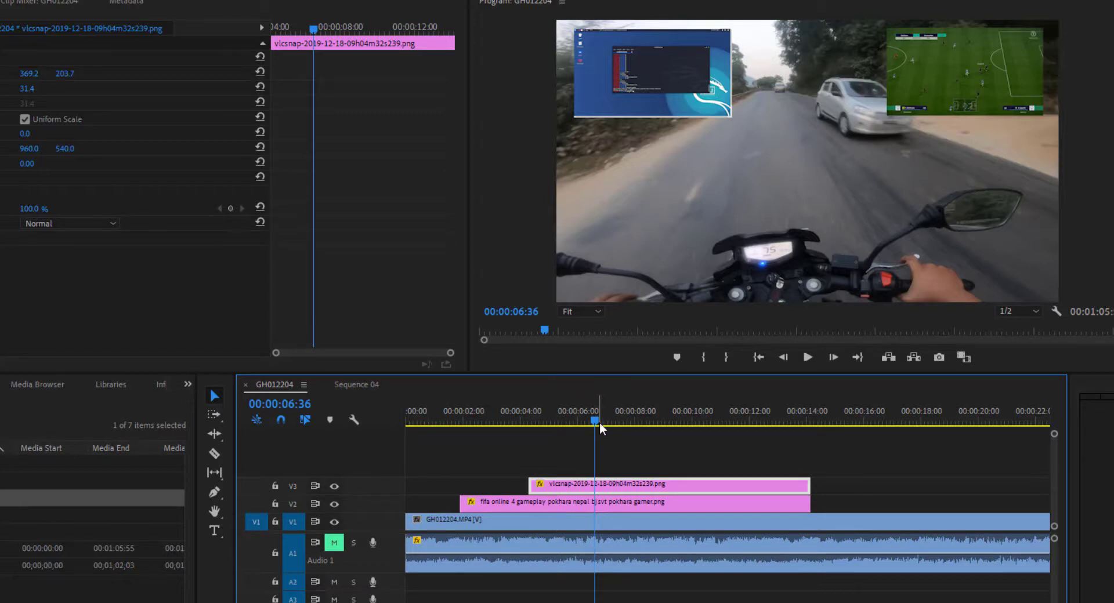
left_click_drag(601, 428, 755, 427)
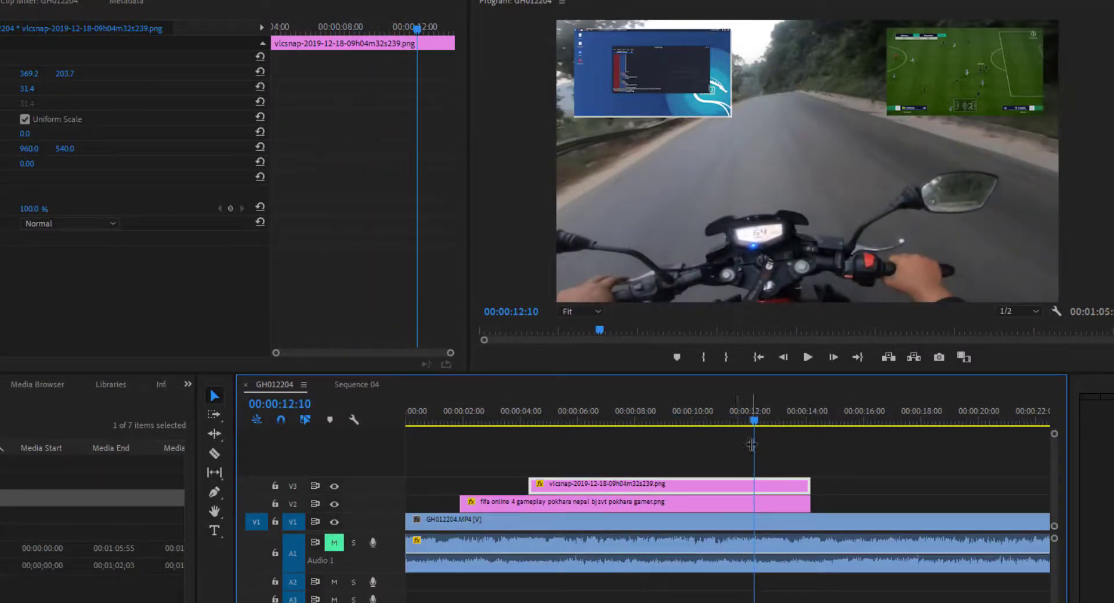